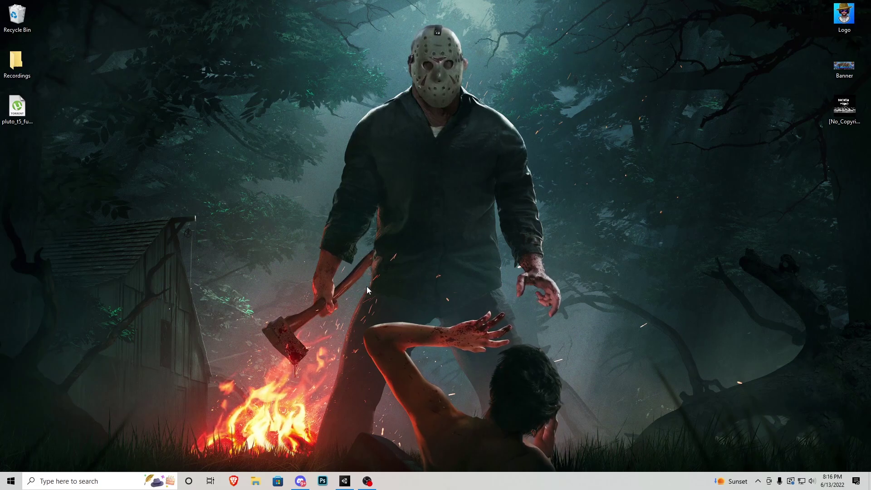
- Test the game in play mode, then stop playing to return to editing
{"action": "key", "text": "alt+Tab"}
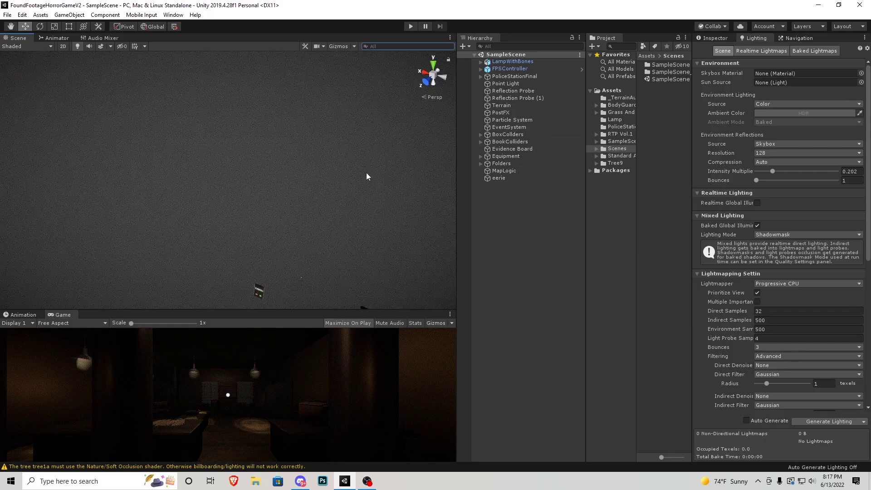
{"action": "left_click", "coordinate": [407, 28]}
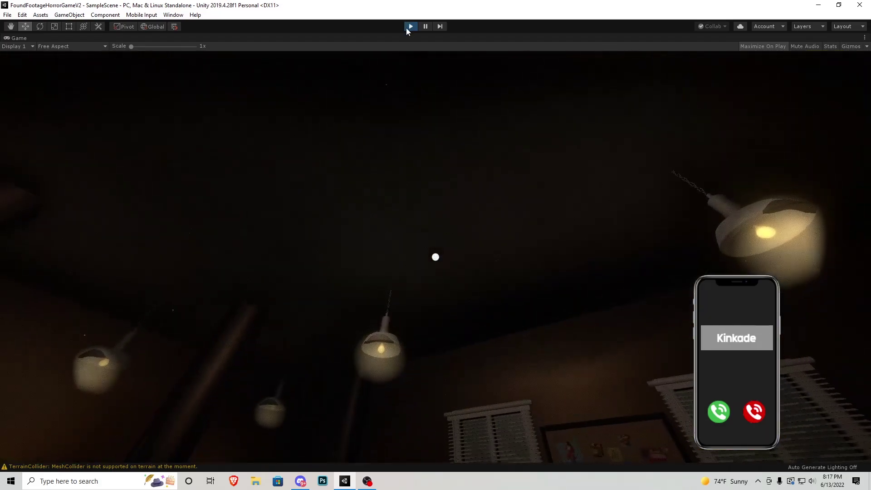
{"action": "left_click", "coordinate": [410, 26]}
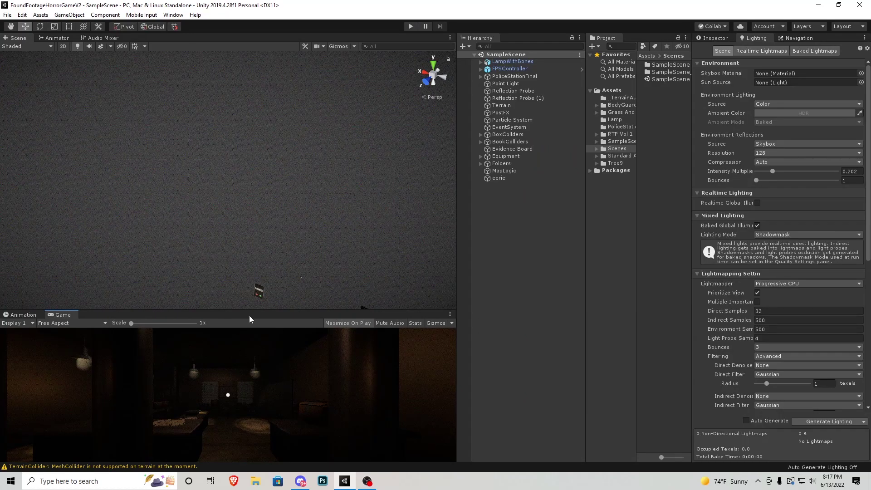
- Enlarge the Game preview and start a new empty Untitled scene
{"action": "left_click_drag", "start_coordinate": [267, 311], "coordinate": [268, 212]}
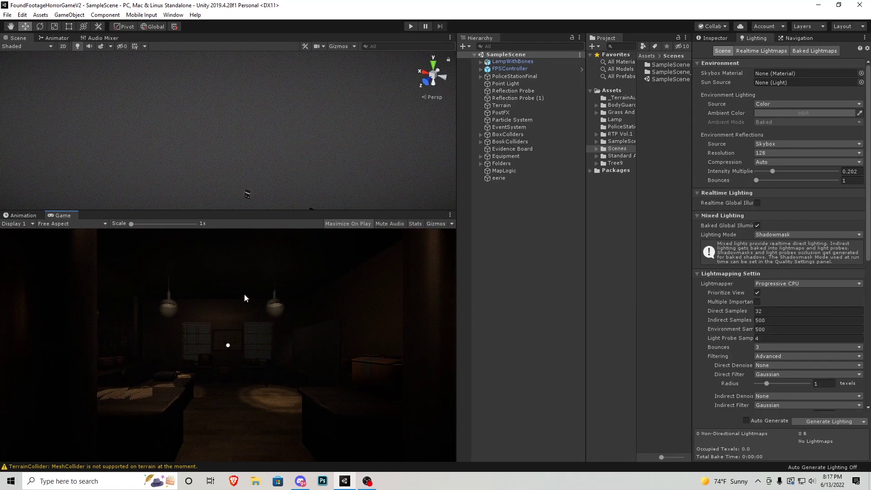
{"action": "left_click", "coordinate": [7, 15]}
{"action": "left_click", "coordinate": [18, 25]}
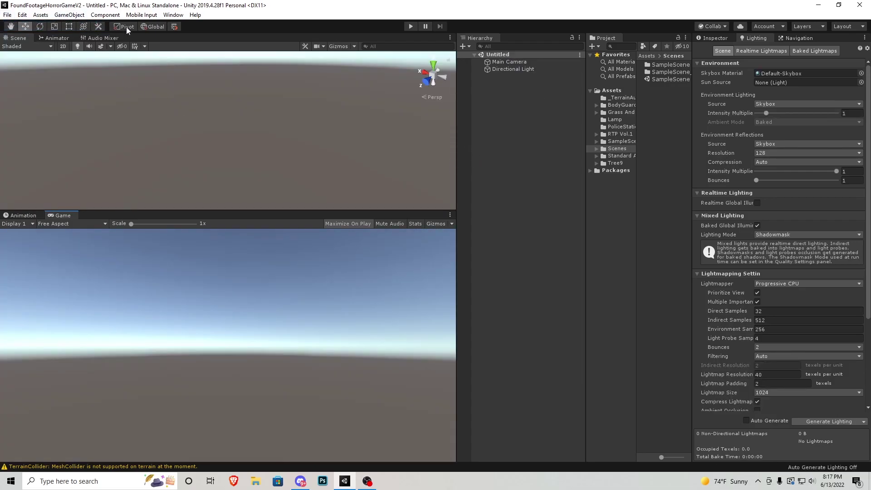
- Add a 3D cube to the new scene
{"action": "left_click", "coordinate": [619, 156]}
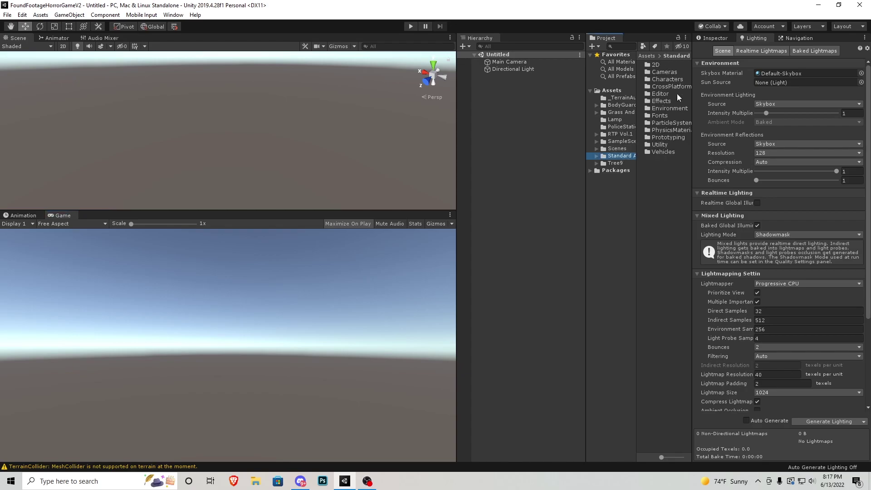
{"action": "left_click", "coordinate": [173, 14]}
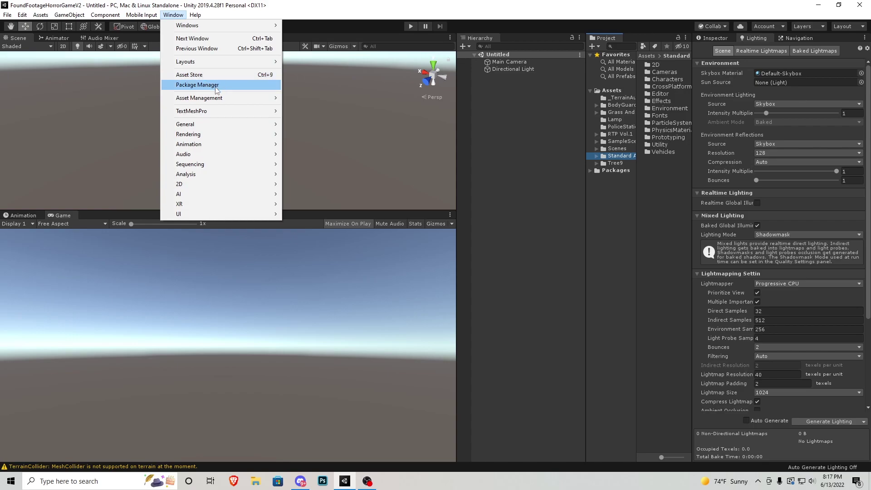
{"action": "left_click", "coordinate": [69, 15]}
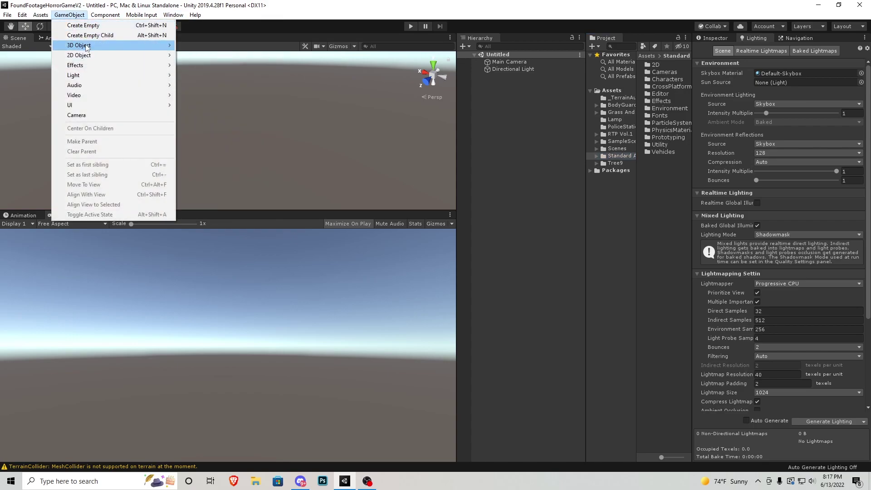
{"action": "mouse_move", "coordinate": [87, 46]}
{"action": "left_click", "coordinate": [182, 46]}
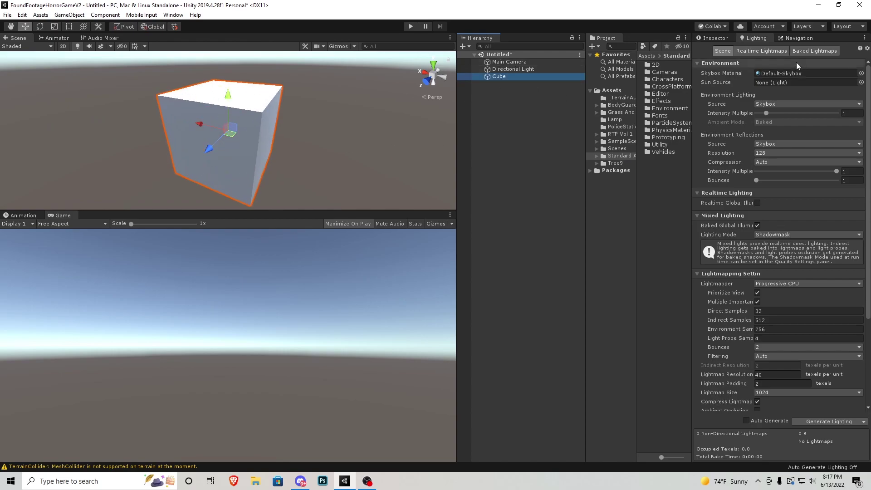
- Scale the cube to 25 on X and Z, then select the Main Camera
{"action": "left_click", "coordinate": [710, 37]}
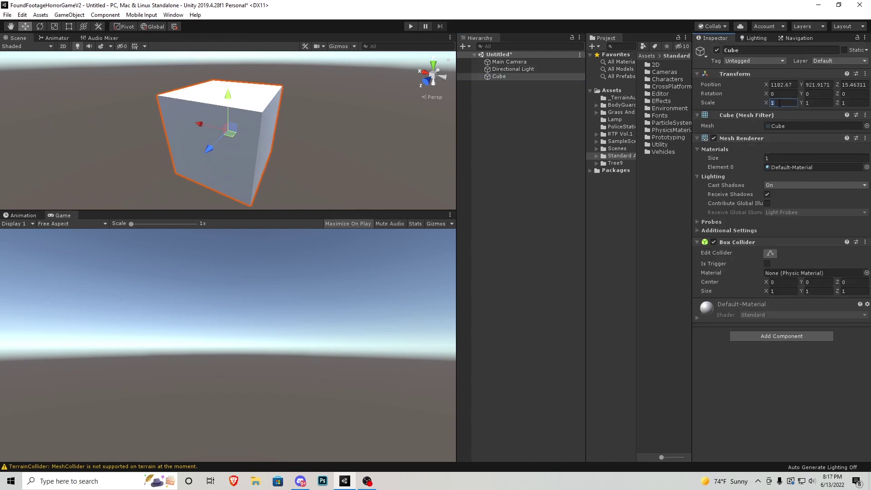
{"action": "type", "text": "25"}
{"action": "key", "text": "Tab"}
{"action": "key", "text": "Tab"}
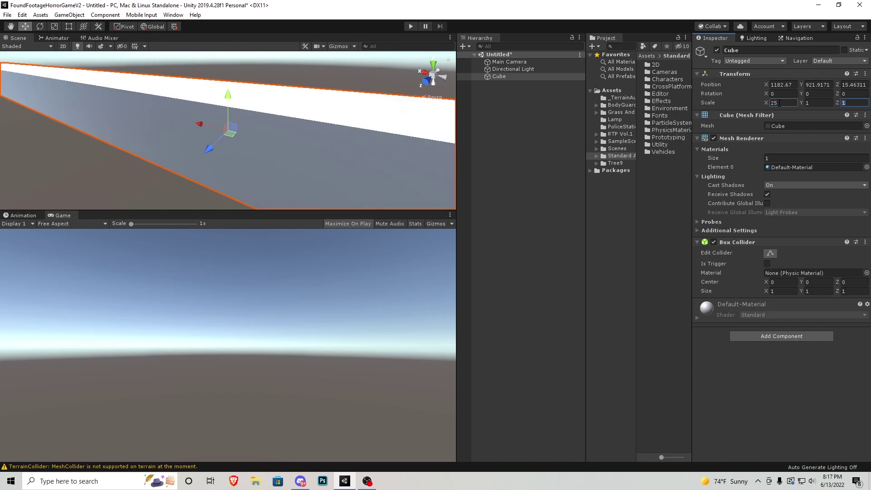
{"action": "type", "text": "25"}
{"action": "left_click_drag", "start_coordinate": [326, 210], "coordinate": [326, 363]}
{"action": "scroll", "coordinate": [297, 198], "scroll_direction": "down", "scroll_amount": 3}
{"action": "left_click", "coordinate": [488, 56]}
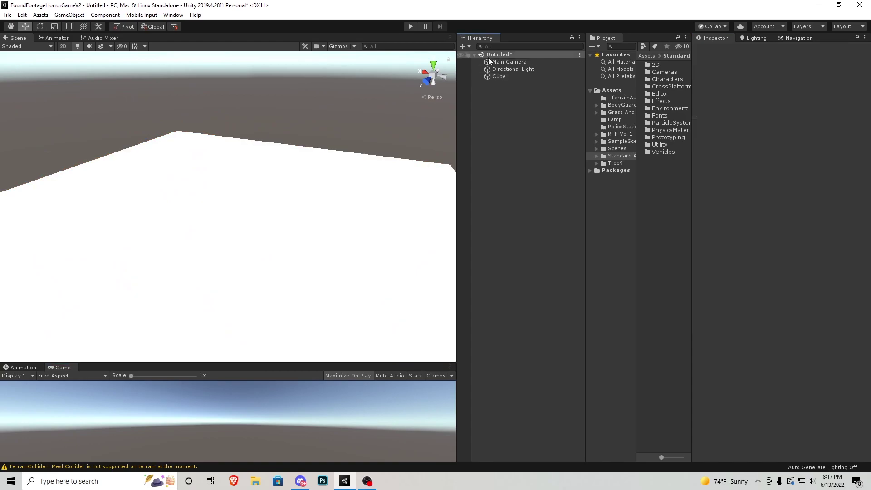
{"action": "left_click", "coordinate": [513, 62]}
- Delete the Main Camera and browse to Standard Assets > Characters > FirstPerson > Prefabs
{"action": "key", "text": "Delete"}
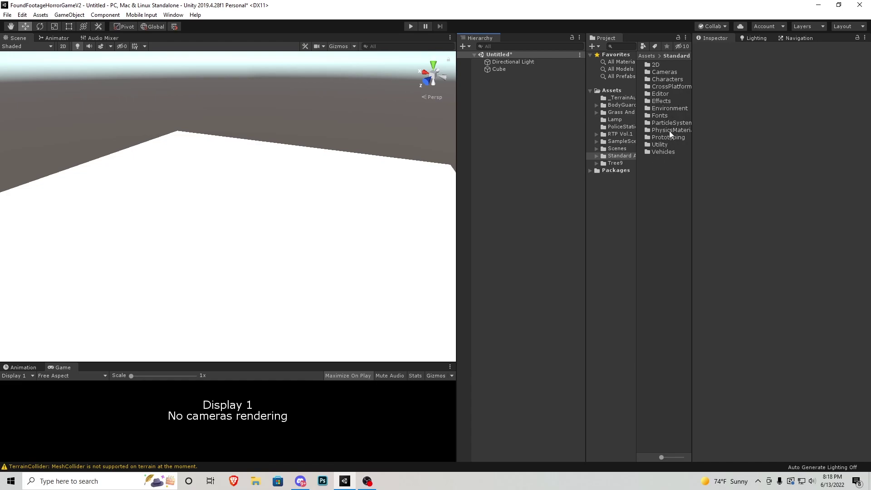
{"action": "double_click", "coordinate": [667, 79]}
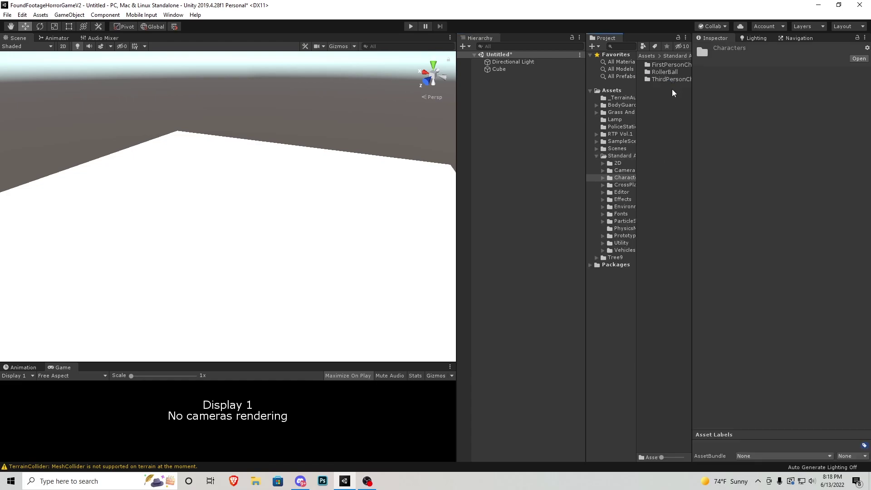
{"action": "double_click", "coordinate": [667, 67]}
{"action": "double_click", "coordinate": [667, 71]}
- Drop the FPSController prefab onto the ground and raise it slightly above the floor
{"action": "left_click_drag", "start_coordinate": [671, 64], "coordinate": [249, 206]}
{"action": "right_click_drag", "start_coordinate": [248, 207], "coordinate": [282, 273]}
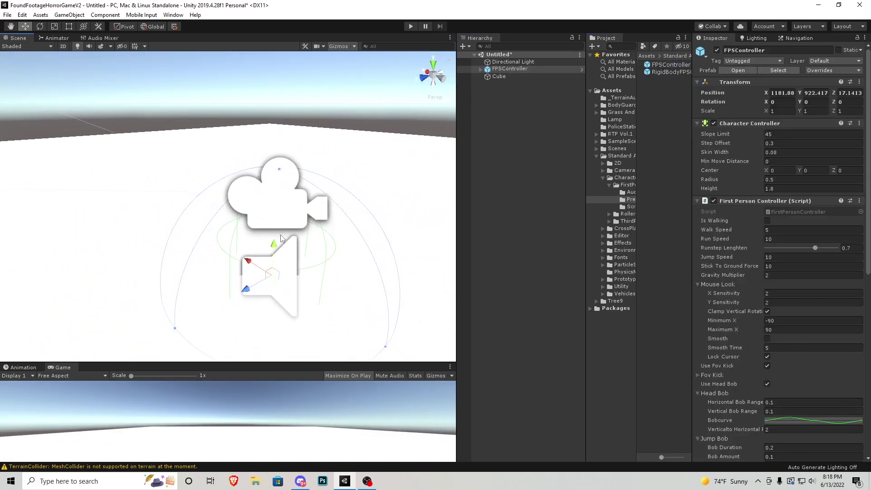
{"action": "left_click_drag", "start_coordinate": [282, 273], "coordinate": [285, 171]}
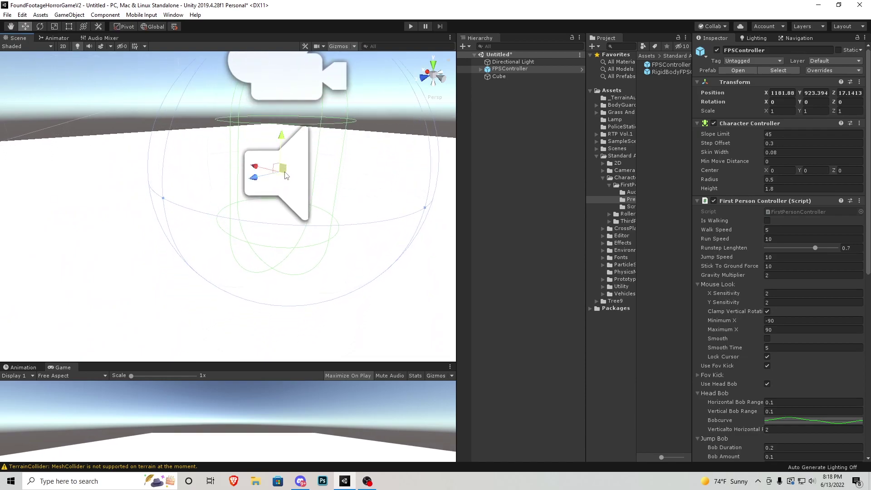
{"action": "scroll", "coordinate": [340, 194], "scroll_direction": "down", "scroll_amount": 5}
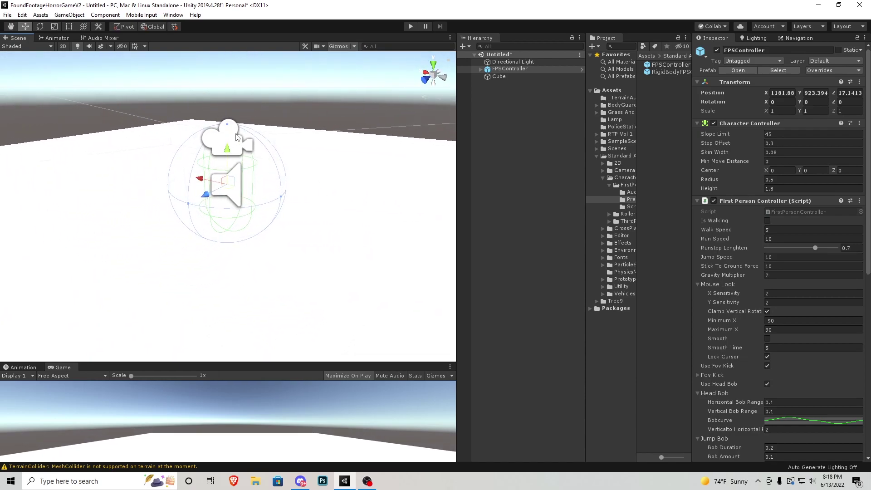
{"action": "left_click", "coordinate": [480, 68]}
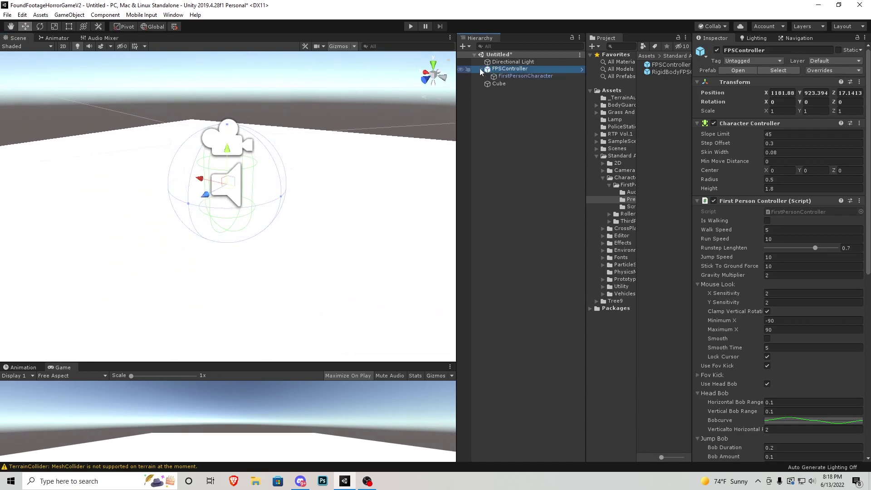
{"action": "left_click", "coordinate": [522, 75]}
{"action": "left_click", "coordinate": [513, 69]}
- Add a UI Canvas and rename it 'Starting Screen'
{"action": "right_click", "coordinate": [522, 70]}
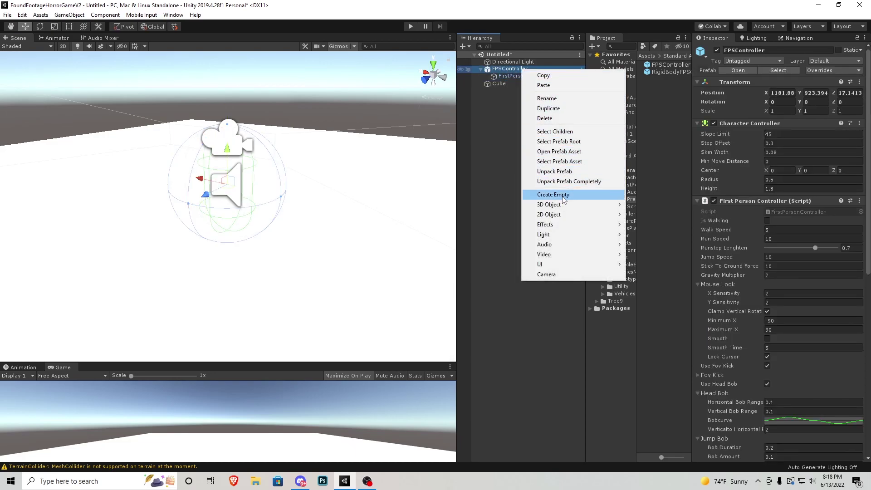
{"action": "mouse_move", "coordinate": [590, 264]}
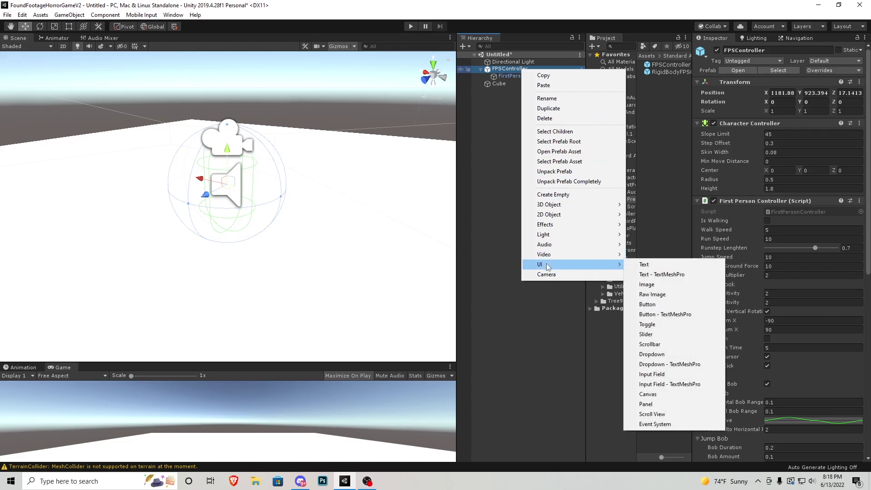
{"action": "left_click", "coordinate": [691, 394]}
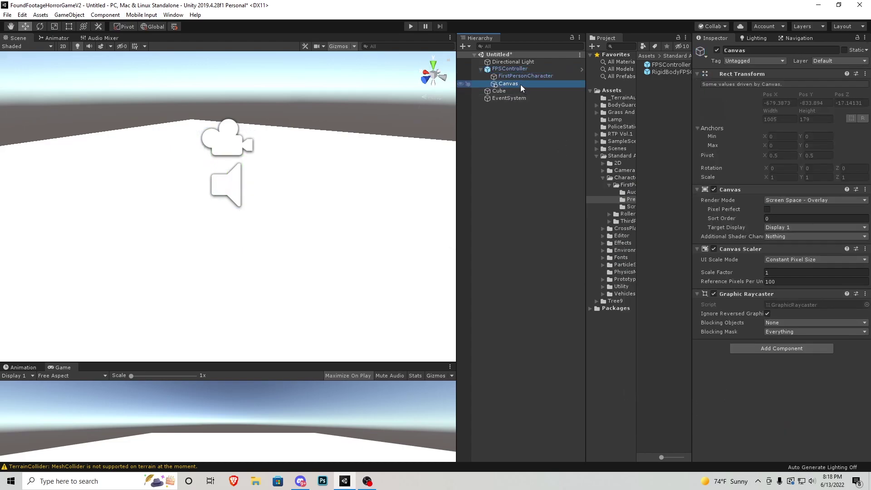
{"action": "key", "text": "F2"}
{"action": "type", "text": "Starting Screen"}
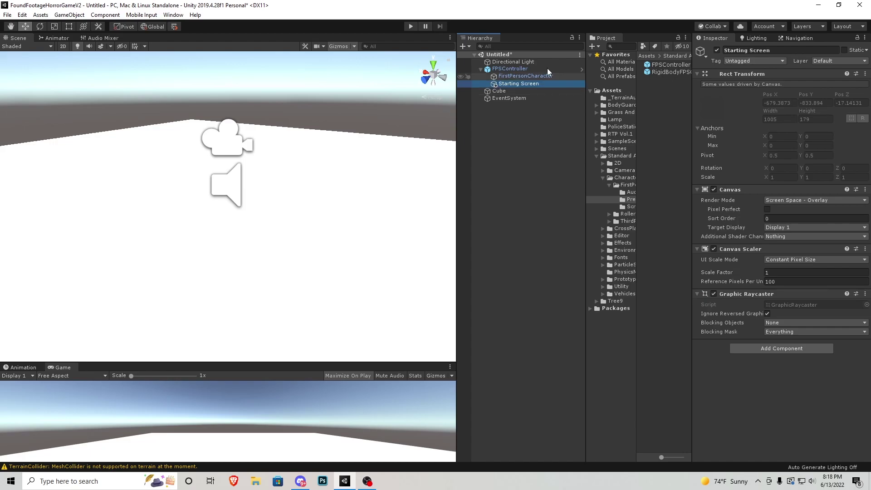
{"action": "key", "text": "Return"}
- Set the canvas to Scale With Screen Size at a 1920 × 1080 reference resolution
{"action": "left_click", "coordinate": [780, 260]}
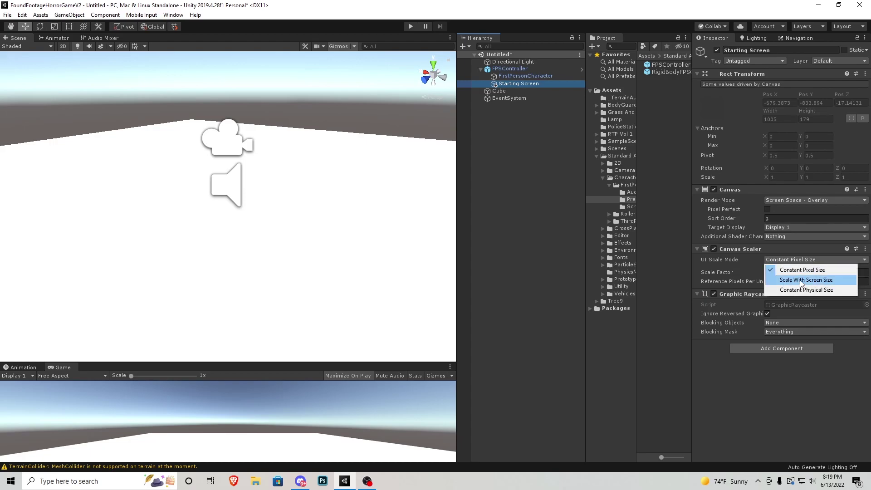
{"action": "left_click", "coordinate": [784, 281]}
{"action": "left_click", "coordinate": [786, 272]}
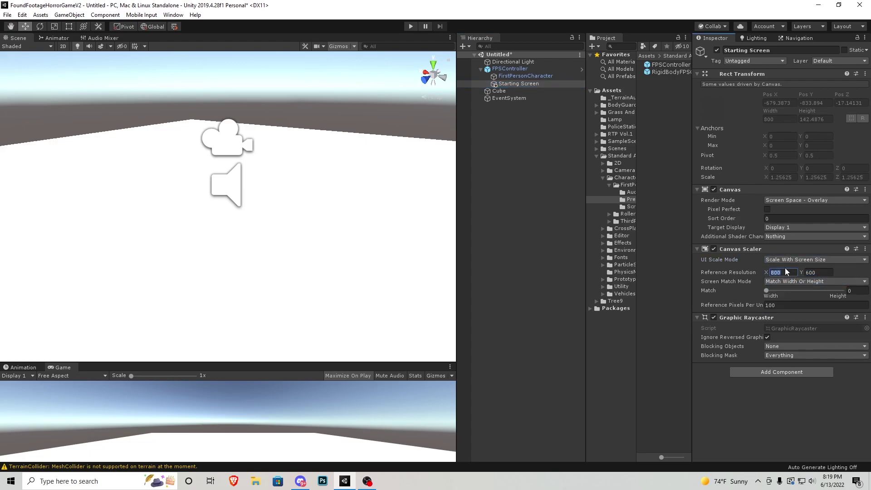
{"action": "type", "text": "1020"}
{"action": "key", "text": "Tab"}
{"action": "left_click", "coordinate": [786, 272]}
{"action": "type", "text": "1920"}
{"action": "key", "text": "Tab"}
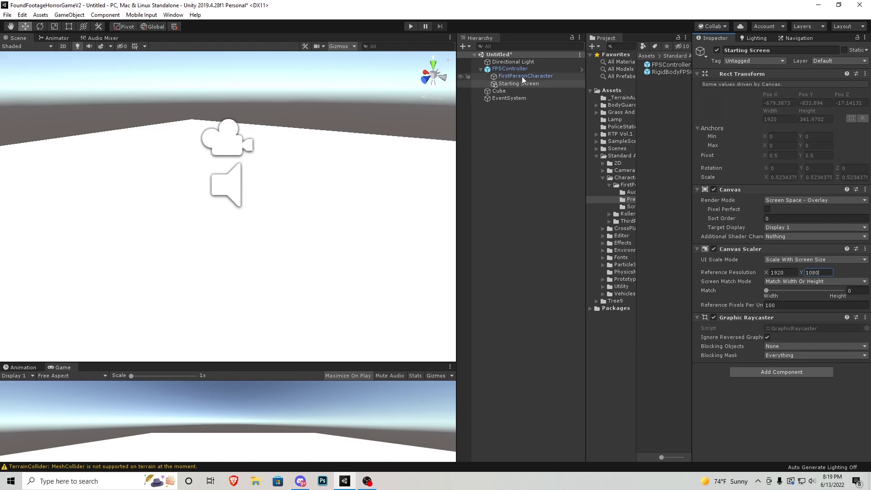
- Add a Raw Image under Starting Screen sized 1920 × 1080
{"action": "left_click", "coordinate": [511, 84]}
{"action": "right_click", "coordinate": [511, 83]}
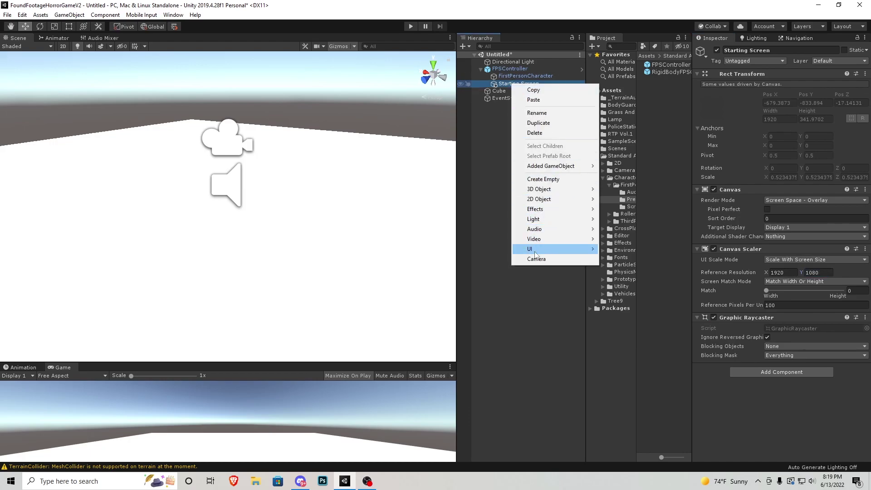
{"action": "mouse_move", "coordinate": [563, 249]}
{"action": "left_click", "coordinate": [626, 278]}
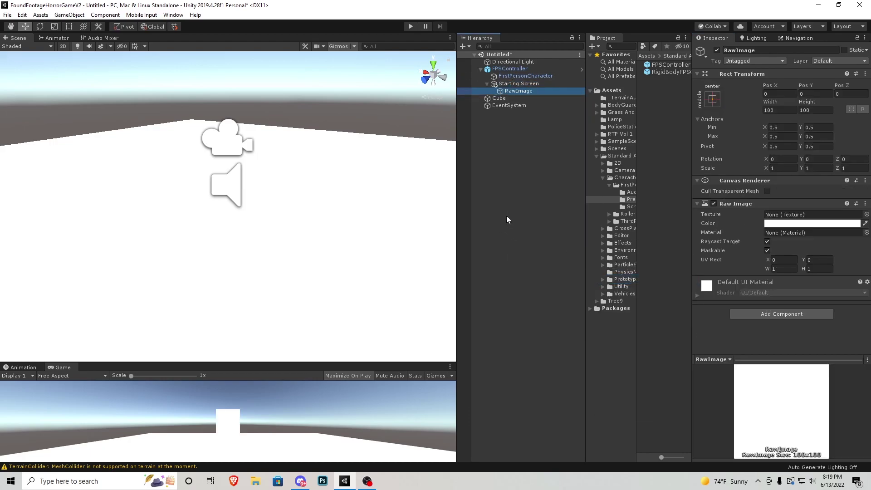
{"action": "left_click", "coordinate": [778, 110]}
{"action": "type", "text": "1920"}
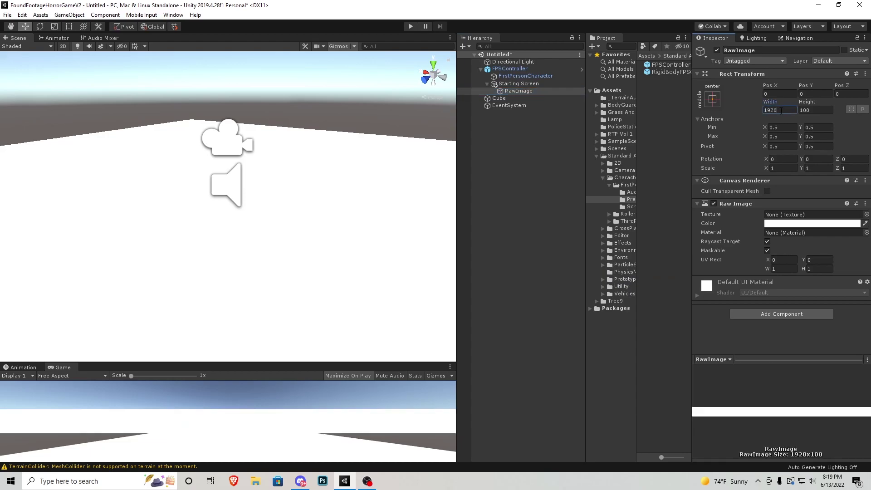
{"action": "key", "text": "Tab"}
{"action": "type", "text": "1080"}
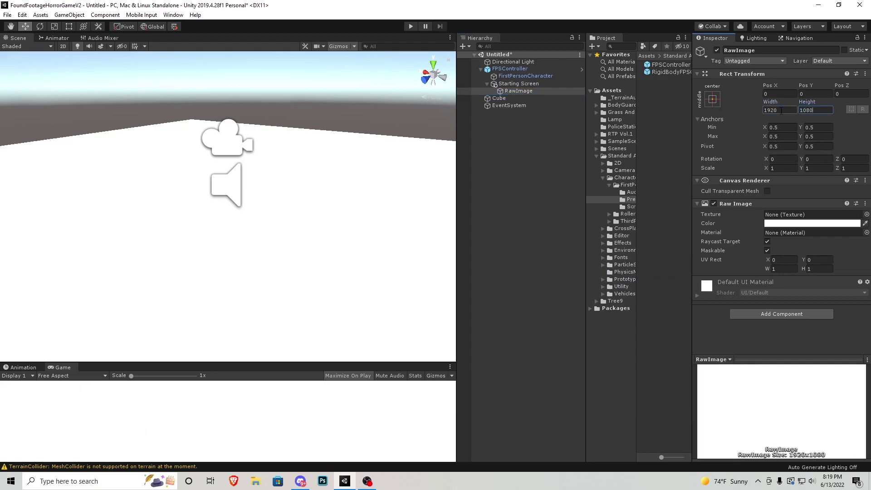
- Colour the raw image black and rename it 'Background'
{"action": "left_click_drag", "start_coordinate": [333, 363], "coordinate": [345, 133]}
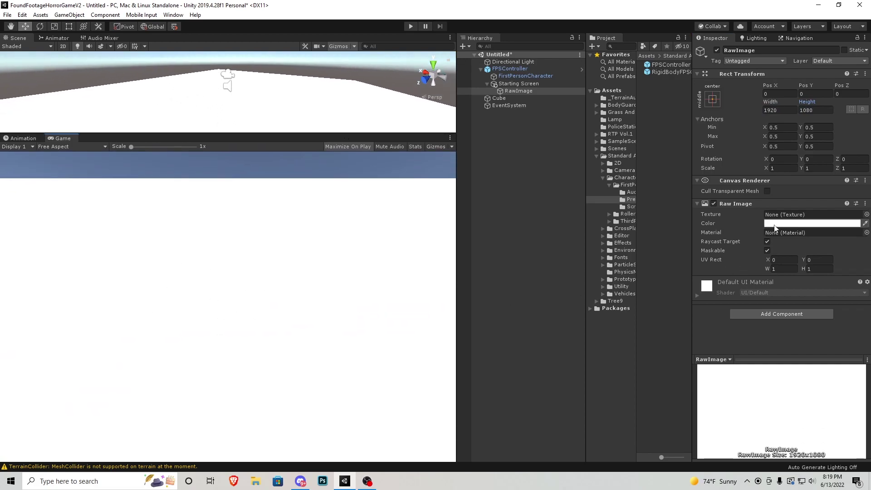
{"action": "left_click", "coordinate": [812, 224]}
{"action": "left_click_drag", "start_coordinate": [58, 98], "coordinate": [13, 127]}
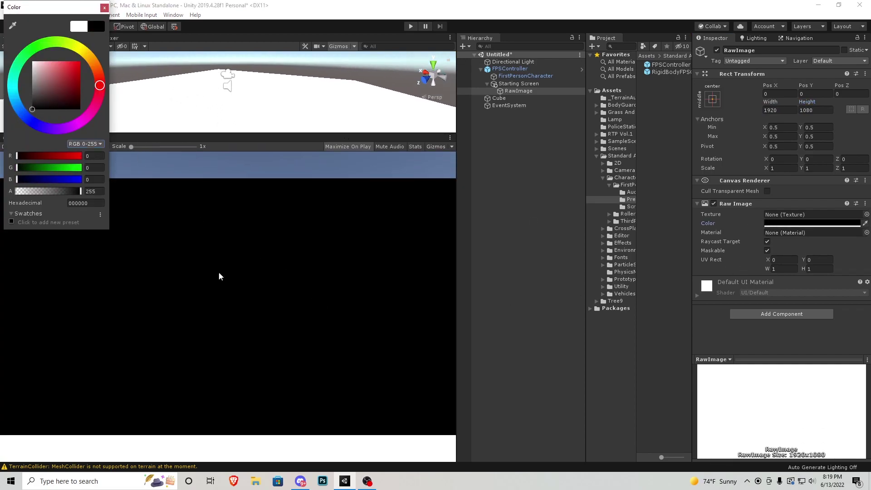
{"action": "left_click", "coordinate": [105, 7]}
{"action": "left_click", "coordinate": [520, 90]}
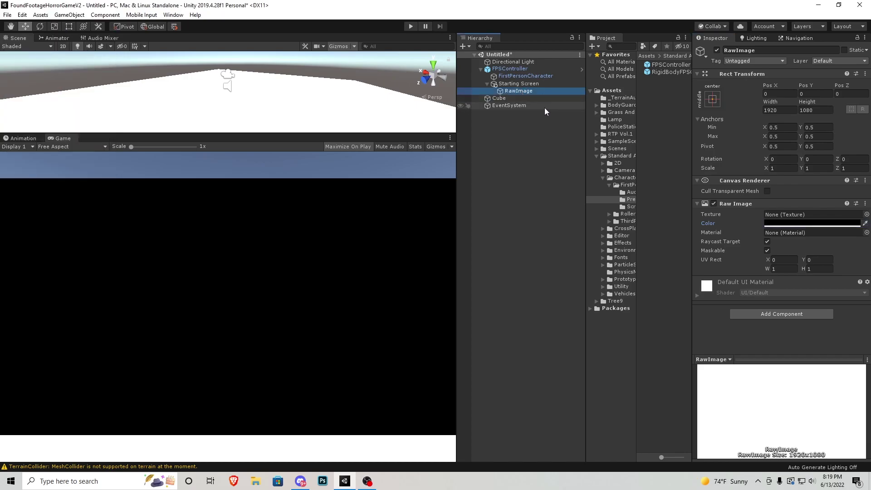
{"action": "key", "text": "F2"}
{"action": "type", "text": "Background"}
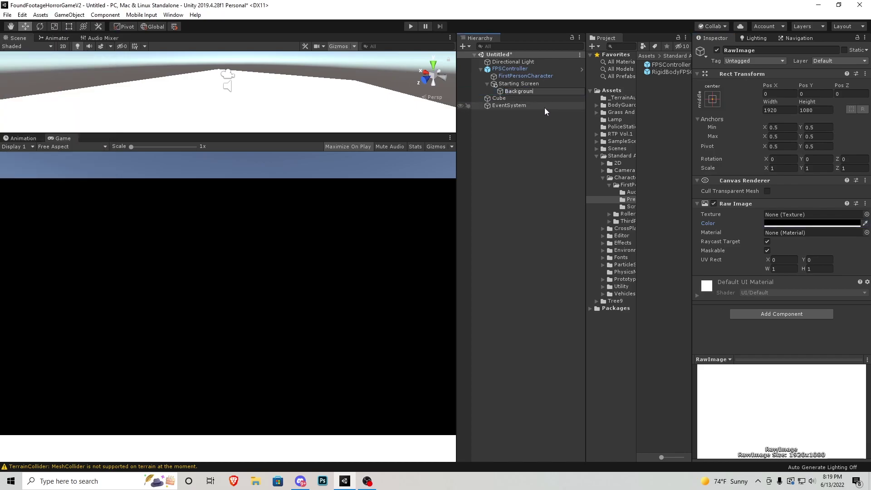
{"action": "key", "text": "Return"}
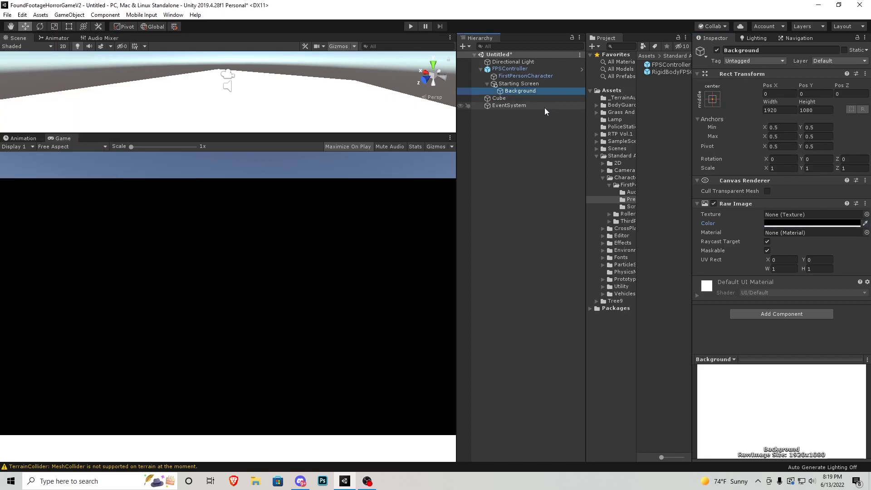
{"action": "right_click", "coordinate": [527, 84]}
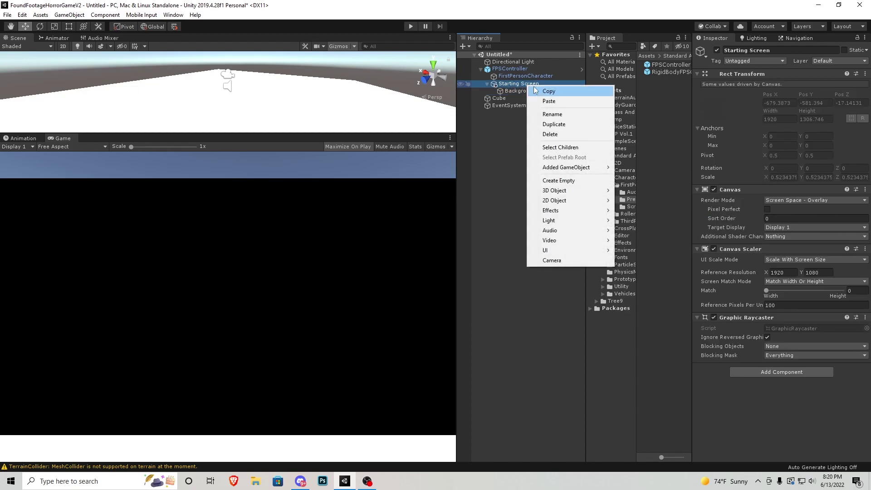
- Add a Text element under Starting Screen with font size 32 in a 200 × 75 box
{"action": "mouse_move", "coordinate": [549, 250]}
{"action": "left_click", "coordinate": [621, 253]}
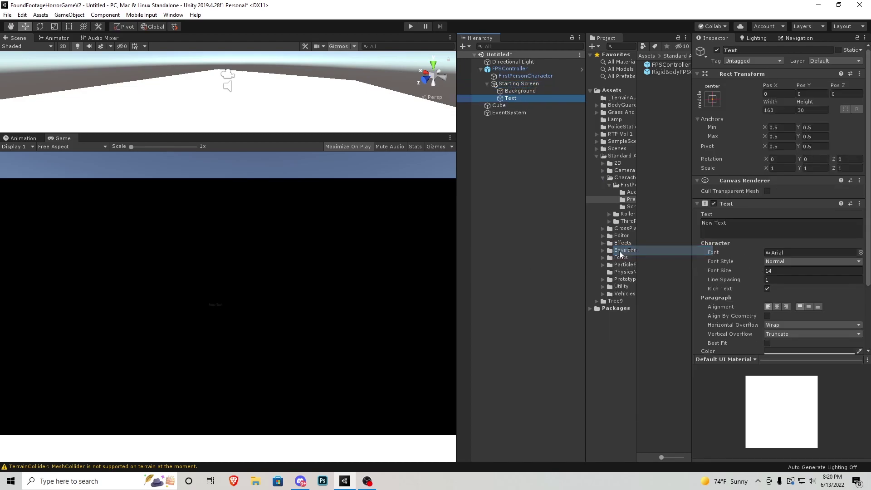
{"action": "left_click", "coordinate": [781, 271]}
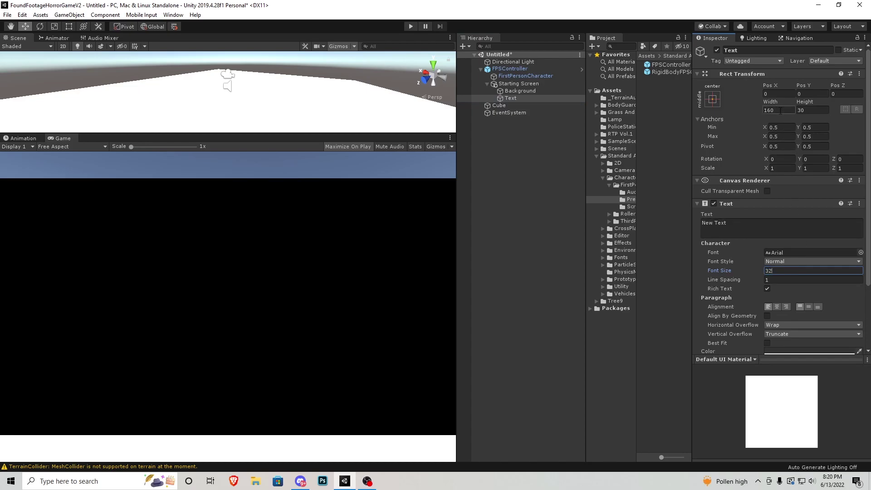
{"action": "left_click", "coordinate": [780, 111]}
{"action": "type", "text": "200"}
{"action": "key", "text": "Tab"}
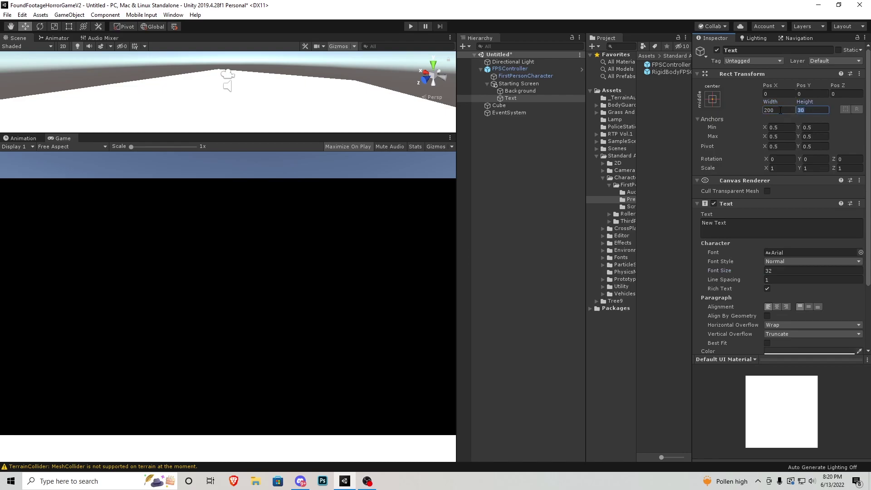
{"action": "type", "text": "75"}
- Make the text white and centre it horizontally and vertically
{"action": "left_click", "coordinate": [791, 350]}
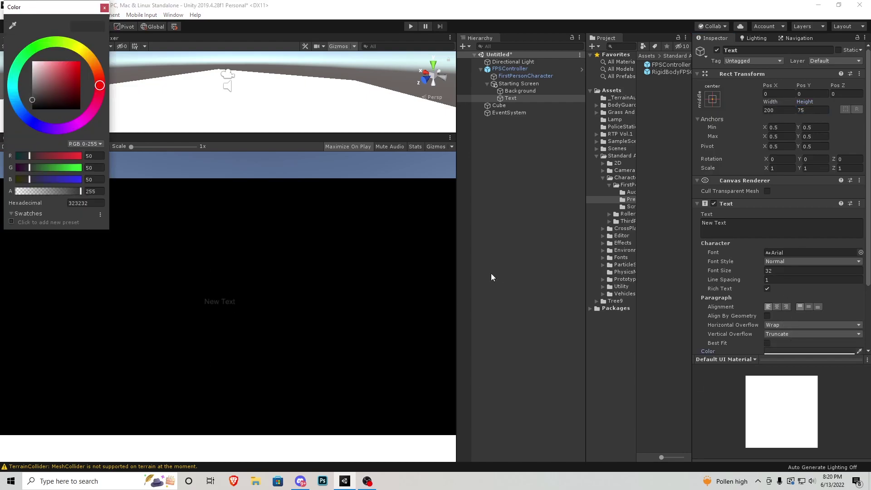
{"action": "left_click_drag", "start_coordinate": [61, 98], "coordinate": [13, 58]}
{"action": "left_click", "coordinate": [104, 8]}
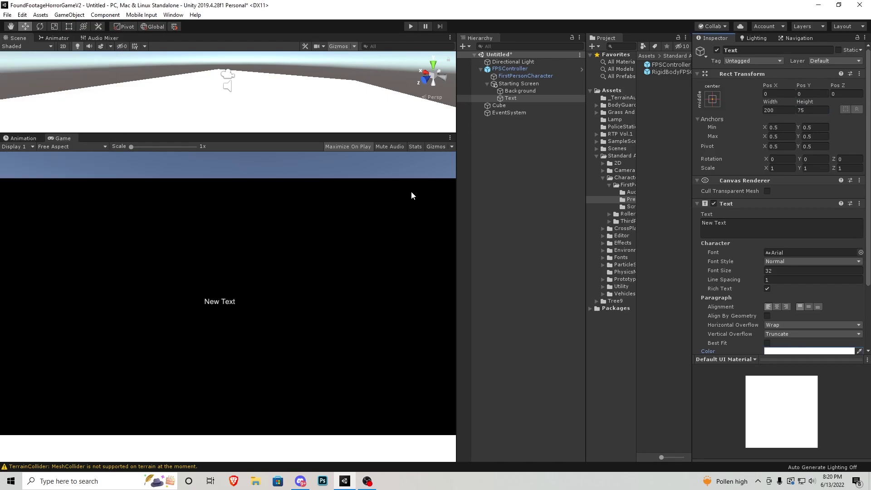
{"action": "left_click", "coordinate": [777, 307]}
{"action": "left_click", "coordinate": [809, 307]}
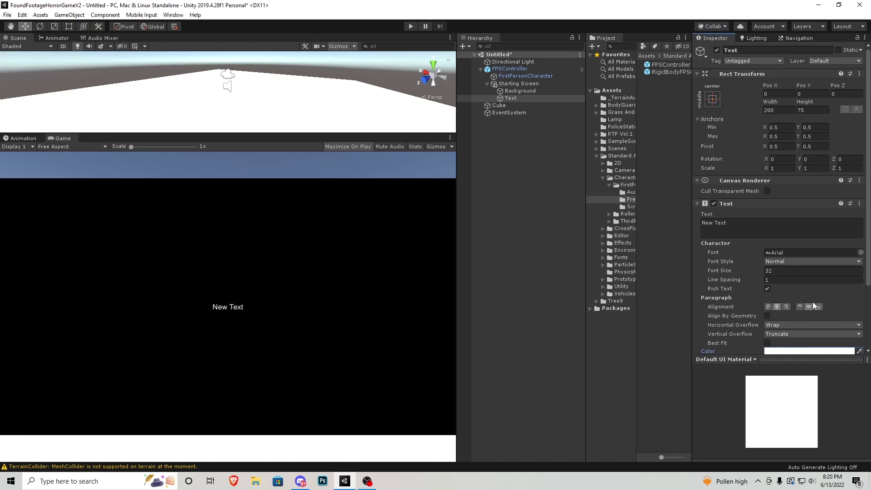
{"action": "left_click", "coordinate": [739, 230]}
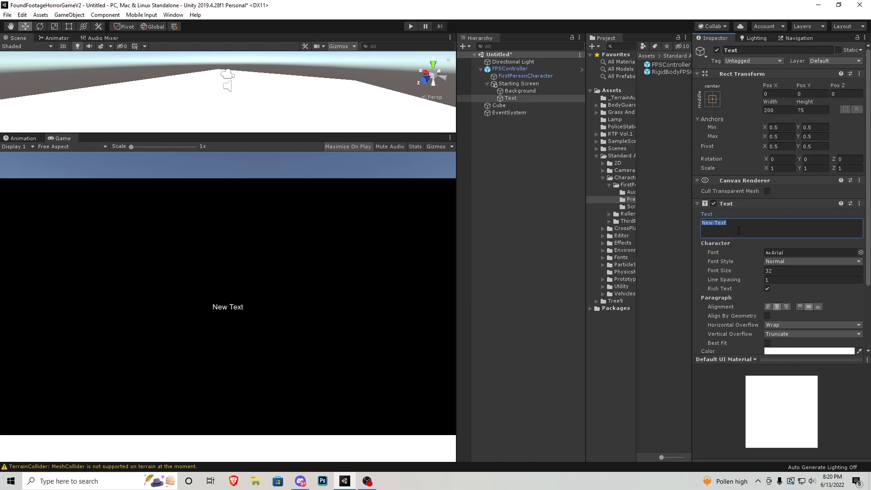
- Paste 'Remember To Like Share And Subscribe' as the text and widen its box to 1000
{"action": "type", "text": "Remember To Like Share And Subscribe"}
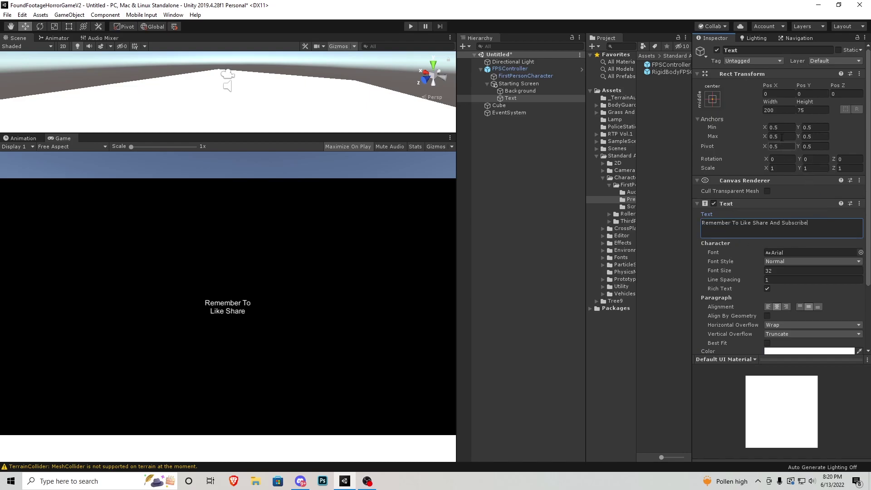
{"action": "left_click", "coordinate": [778, 110]}
{"action": "type", "text": "1000"}
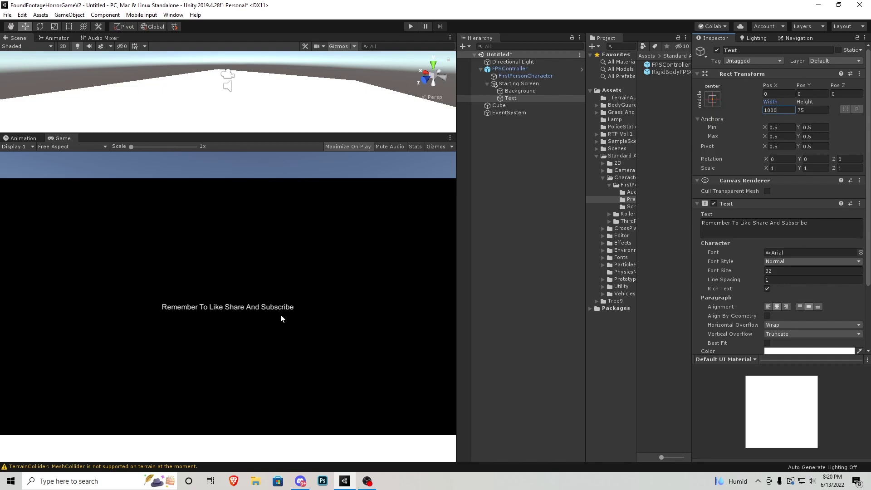
{"action": "left_click", "coordinate": [516, 99]}
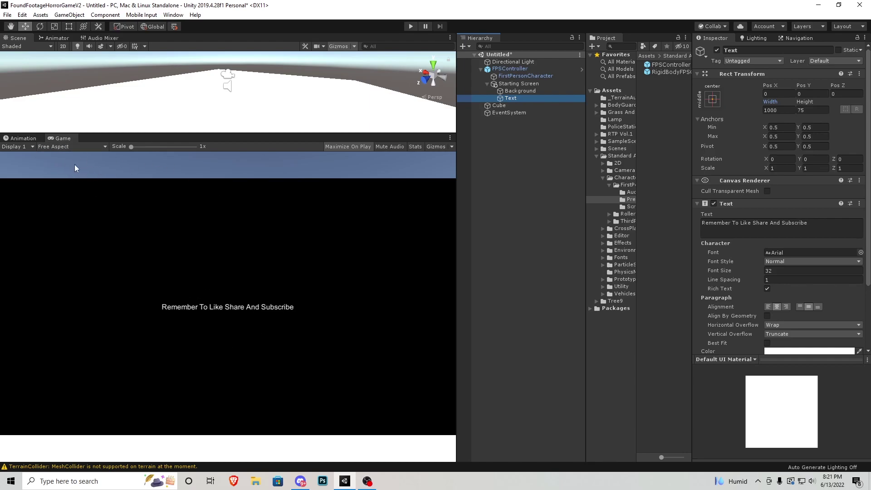
- Create and save an animation clip 'ExampleANI' for the Starting Screen canvas
{"action": "left_click", "coordinate": [27, 138]}
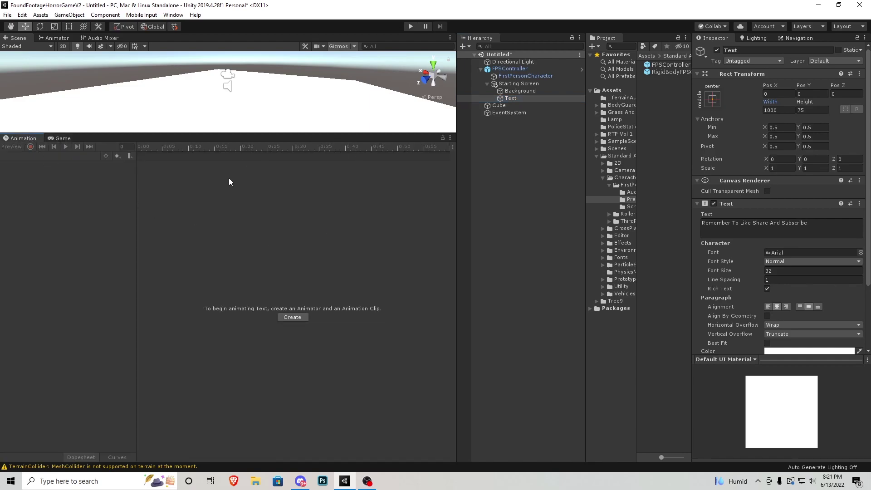
{"action": "left_click", "coordinate": [538, 84]}
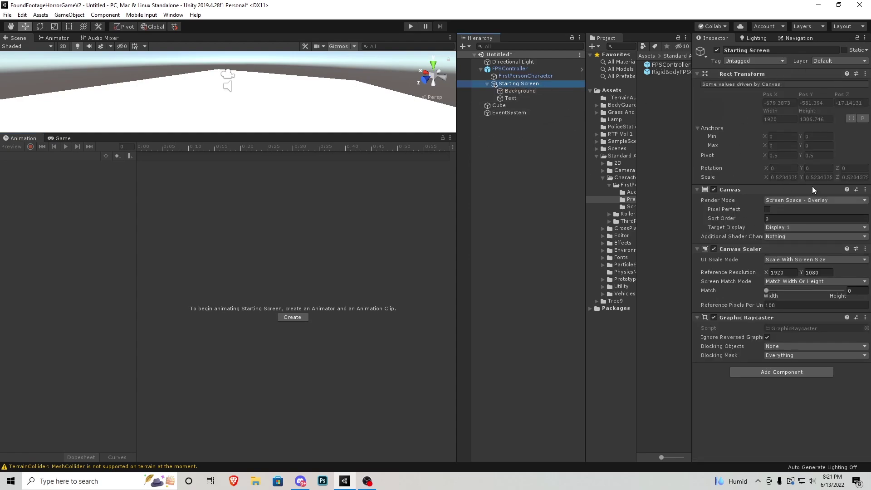
{"action": "left_click", "coordinate": [292, 317]}
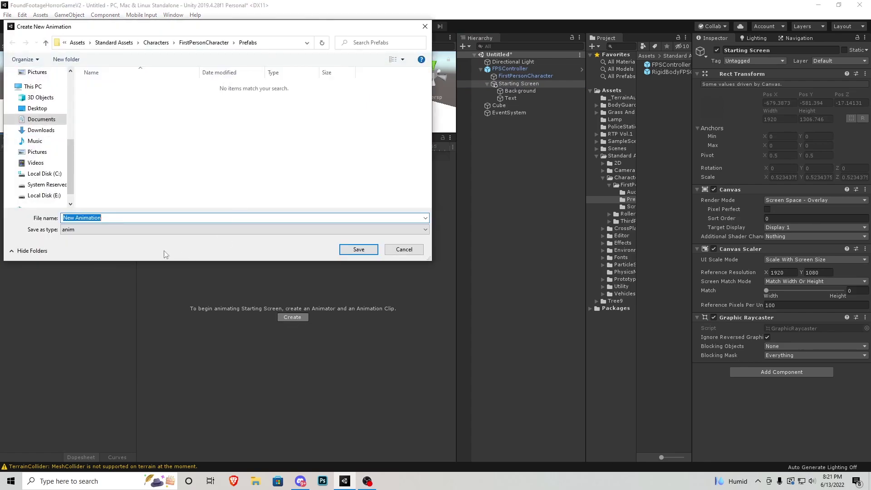
{"action": "type", "text": "Exam"}
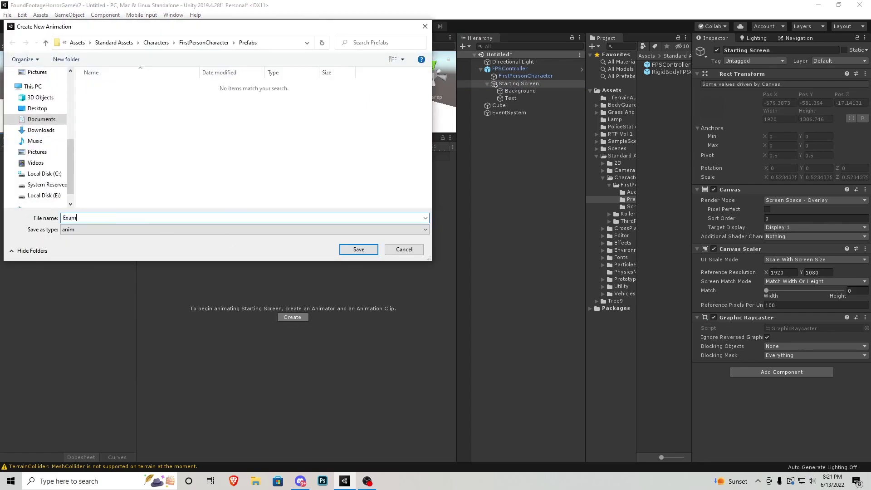
{"action": "type", "text": "pleANI"}
{"action": "key", "text": "Return"}
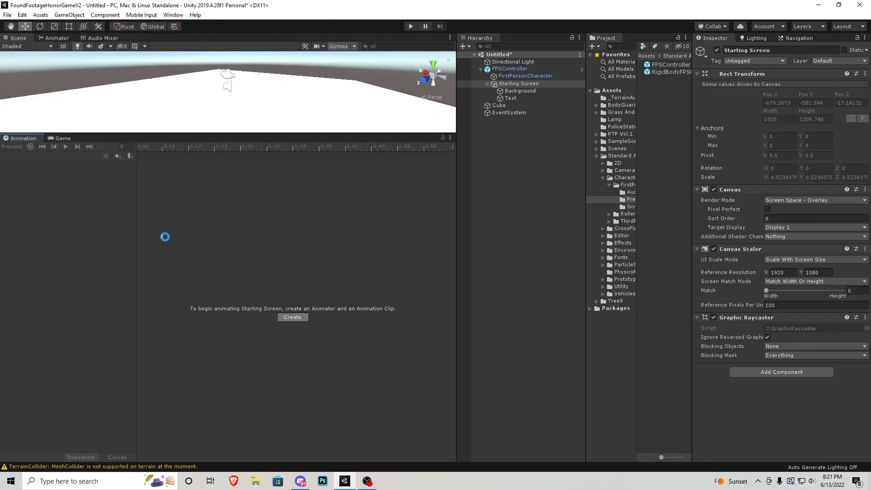
{"action": "left_click", "coordinate": [82, 171]}
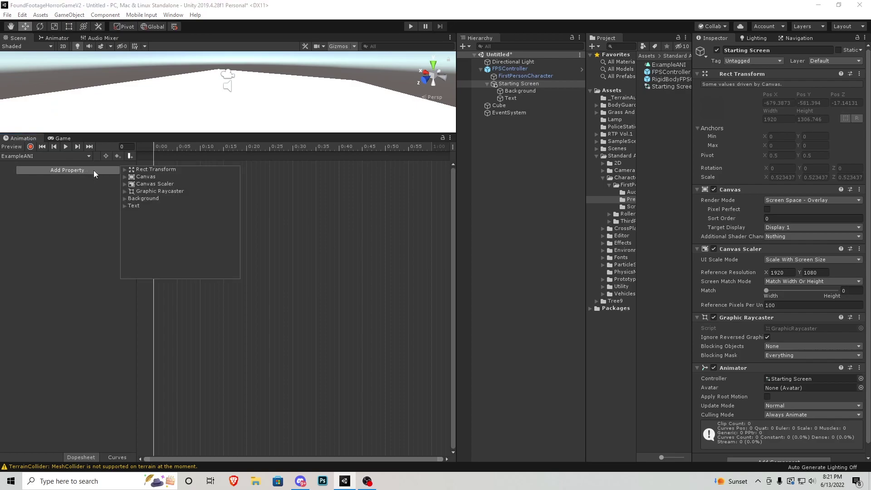
- Add the Rect Transform properties as ExampleANI tracks and move the playhead to frame 27
{"action": "right_click", "coordinate": [147, 170]}
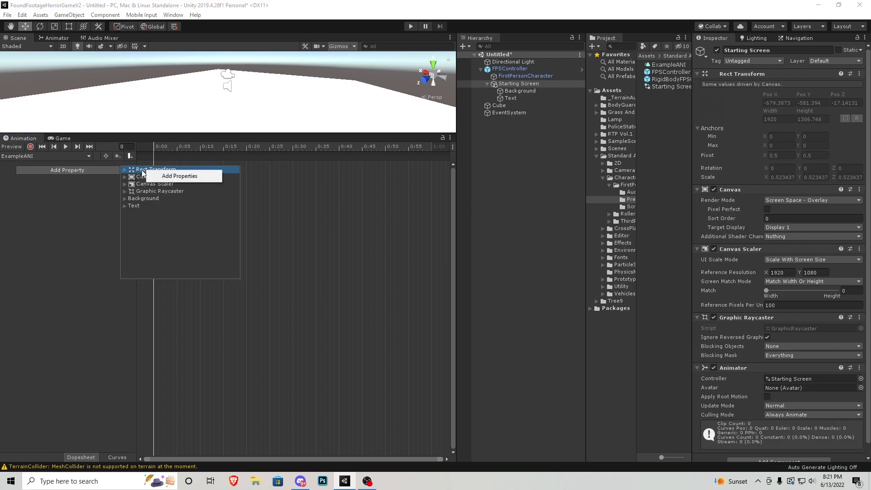
{"action": "left_click", "coordinate": [178, 176]}
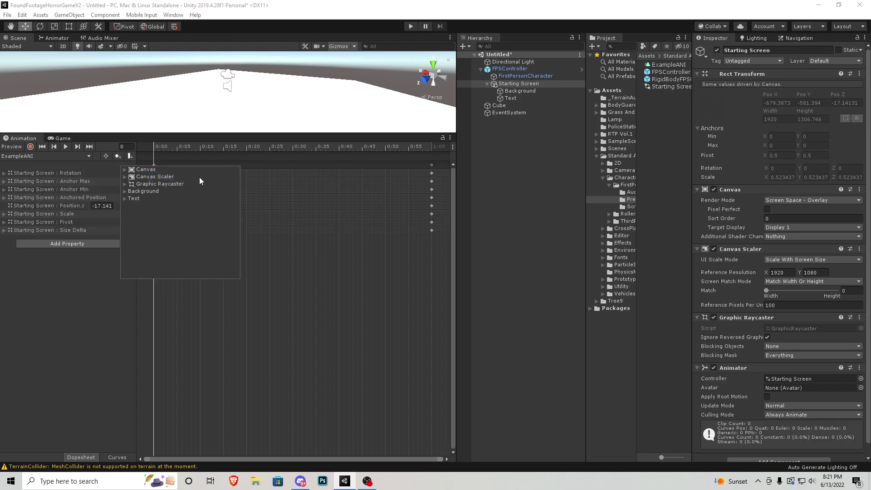
{"action": "left_click_drag", "start_coordinate": [205, 147], "coordinate": [428, 294]}
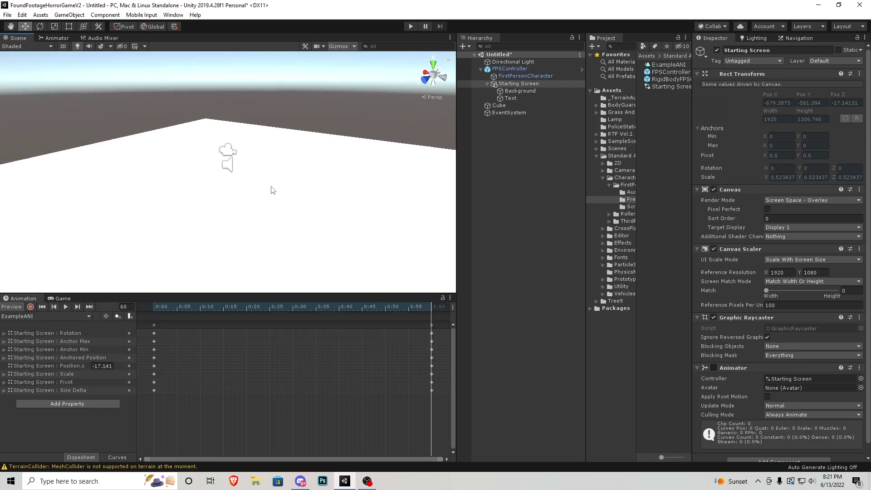
{"action": "scroll", "coordinate": [272, 189], "scroll_direction": "down", "scroll_amount": 5}
- View the Starting Screen canvas straight on, rewind to frame 0 and start recording
{"action": "double_click", "coordinate": [509, 85]}
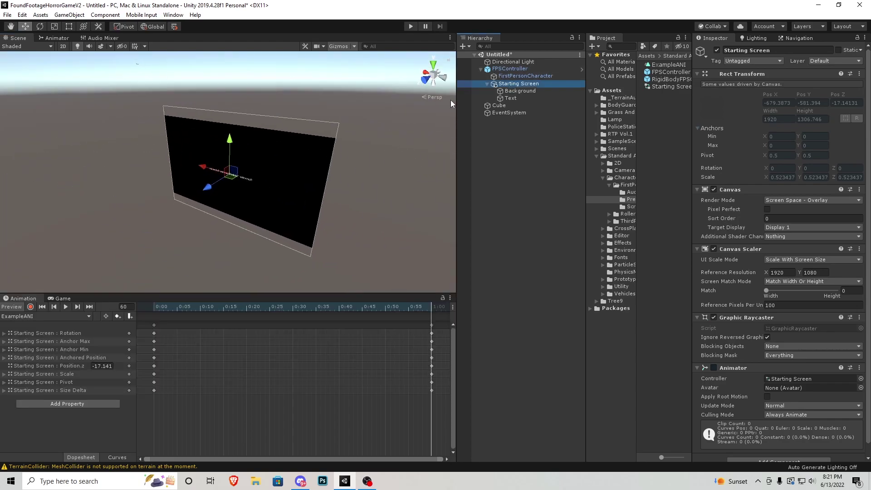
{"action": "left_click", "coordinate": [427, 82]}
{"action": "scroll", "coordinate": [312, 148], "scroll_direction": "up", "scroll_amount": 5}
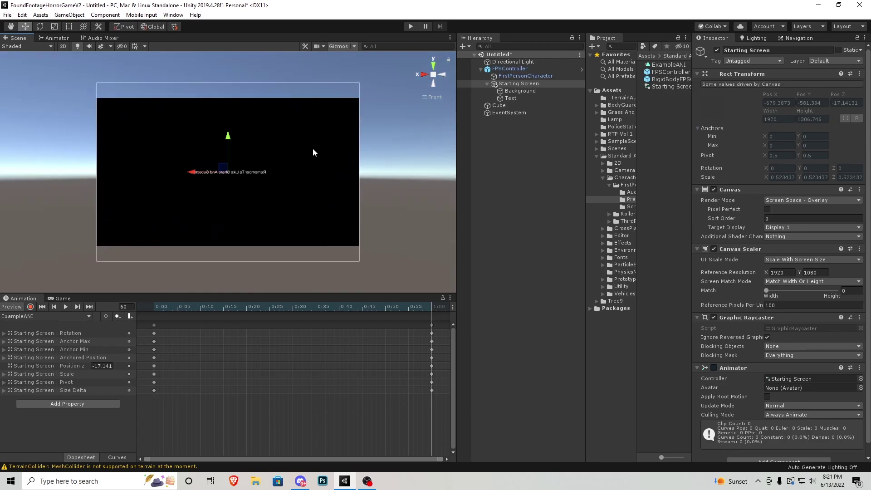
{"action": "left_click", "coordinate": [445, 76]}
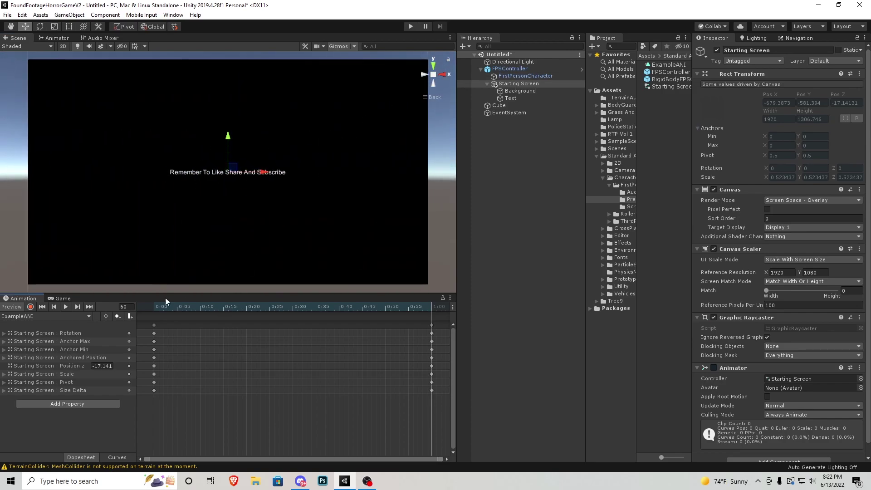
{"action": "left_click_drag", "start_coordinate": [168, 307], "coordinate": [154, 311]}
{"action": "left_click", "coordinate": [31, 308]}
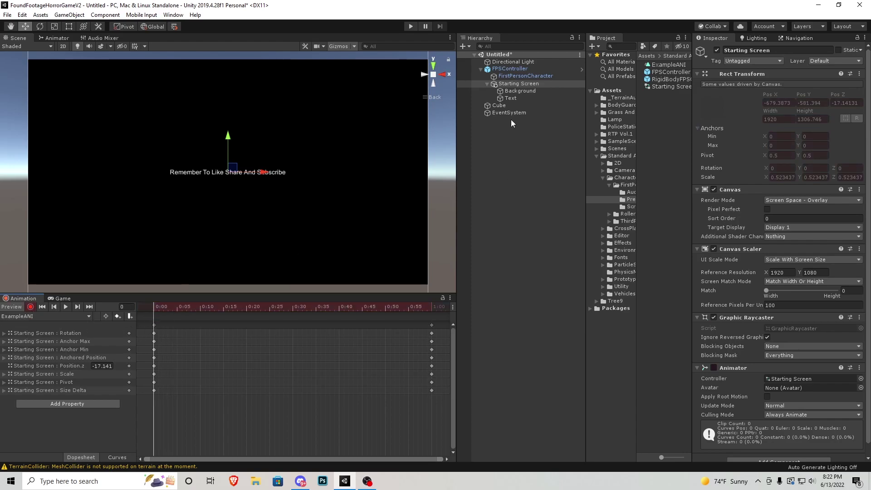
- Keyframe the Background and Text colours at the start of ExampleANI
{"action": "left_click", "coordinate": [520, 90]}
{"action": "left_click", "coordinate": [812, 222]}
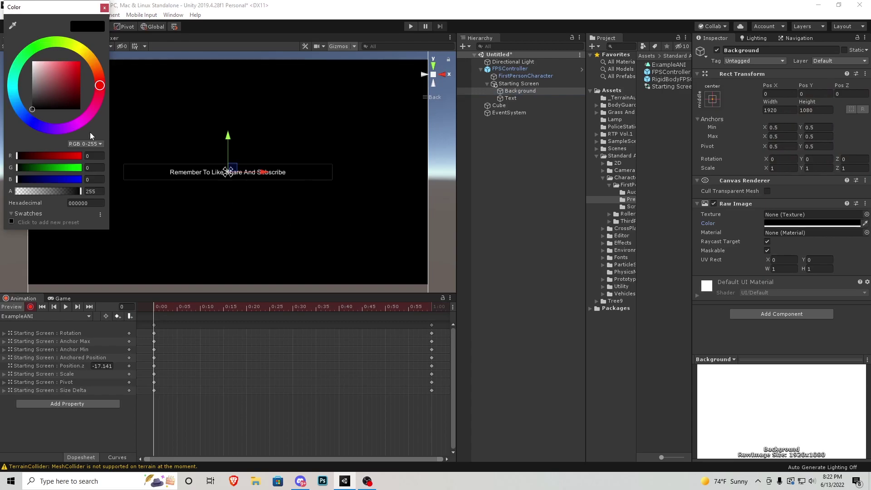
{"action": "left_click_drag", "start_coordinate": [68, 91], "coordinate": [9, 131]}
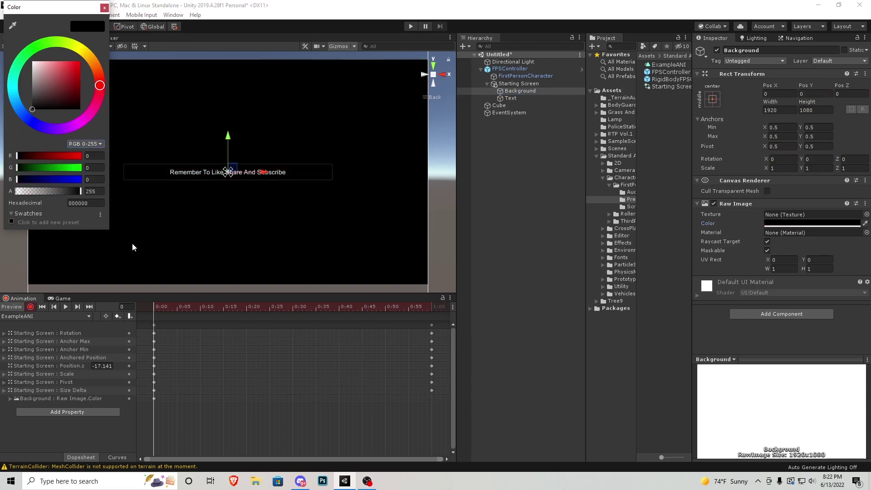
{"action": "left_click", "coordinate": [105, 8]}
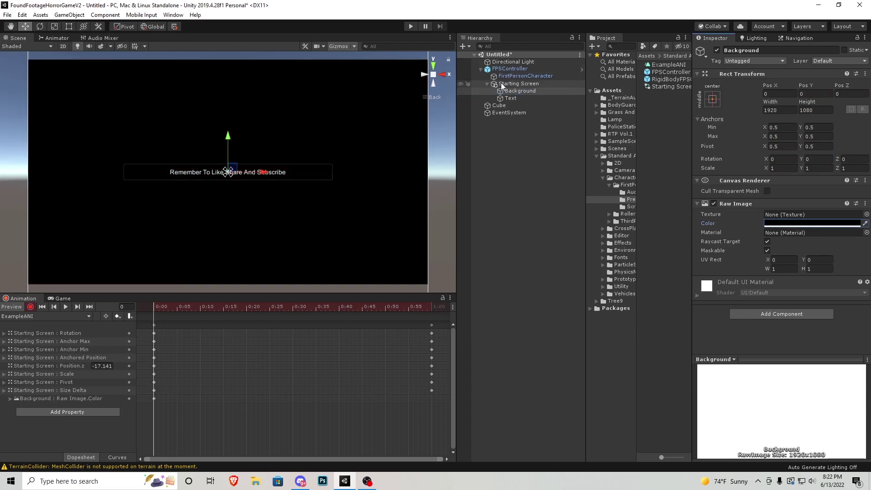
{"action": "left_click", "coordinate": [510, 98]}
{"action": "left_click", "coordinate": [809, 351]}
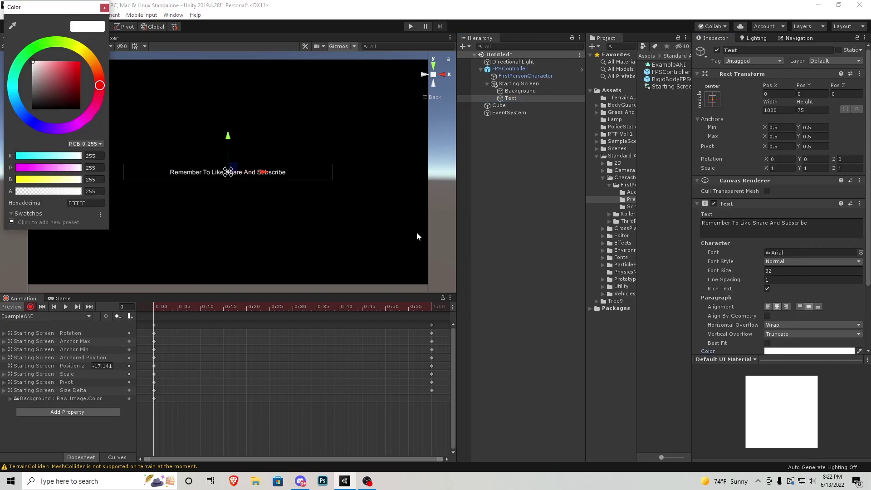
{"action": "left_click", "coordinate": [104, 8]}
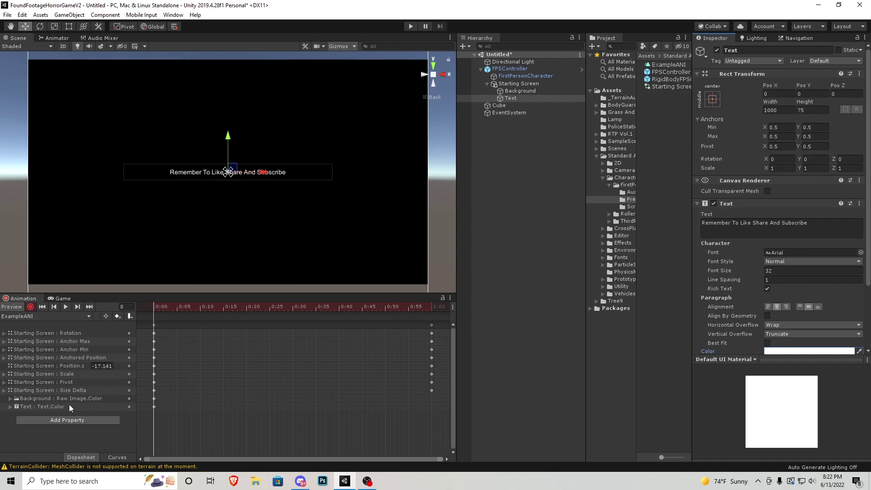
- Delete all keyframes at 1:00 in ExampleANI
{"action": "left_click_drag", "start_coordinate": [168, 306], "coordinate": [434, 309]}
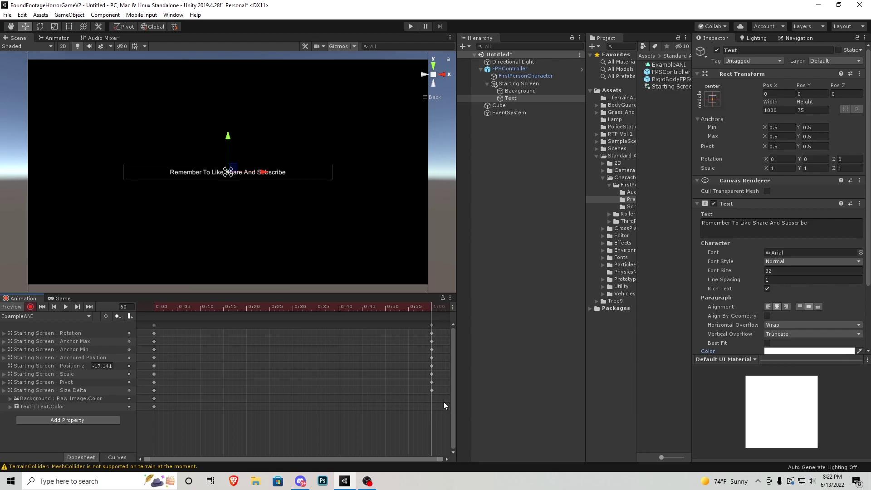
{"action": "left_click_drag", "start_coordinate": [444, 405], "coordinate": [413, 327]}
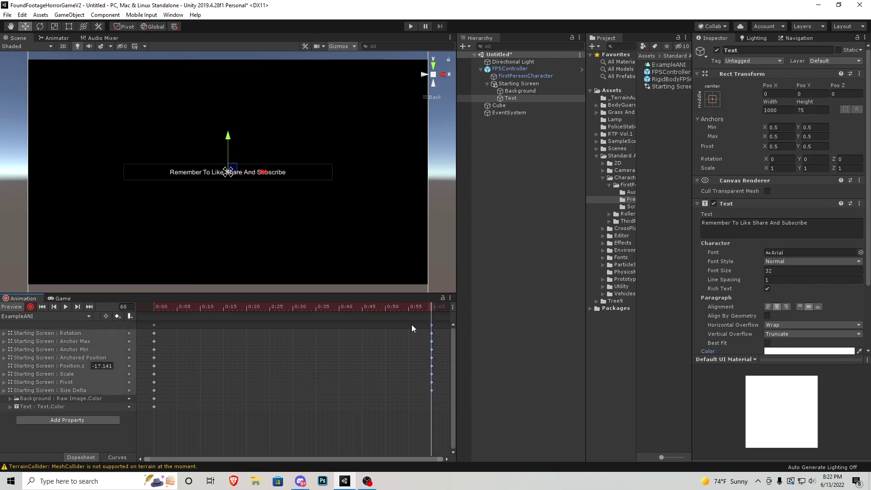
{"action": "key", "text": "Delete"}
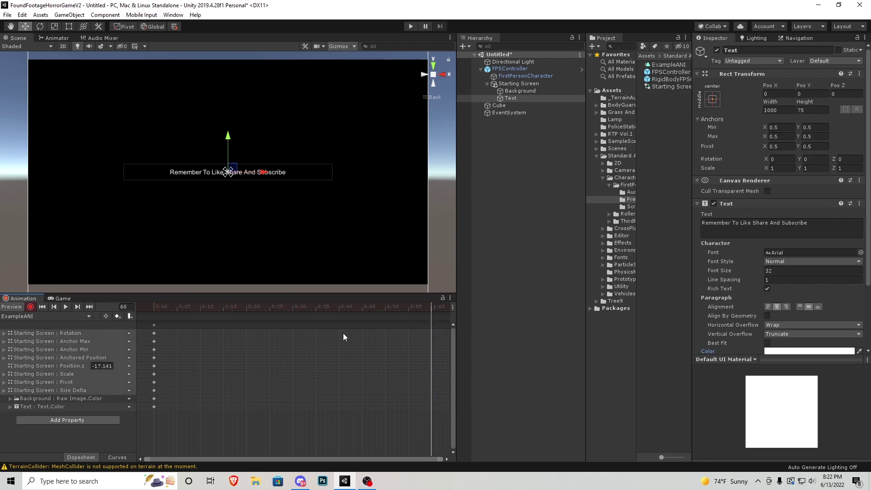
- Key the subscribe text colour as white (FFFFFF) at the 1:00 mark
{"action": "scroll", "coordinate": [299, 357], "scroll_direction": "down", "scroll_amount": 4}
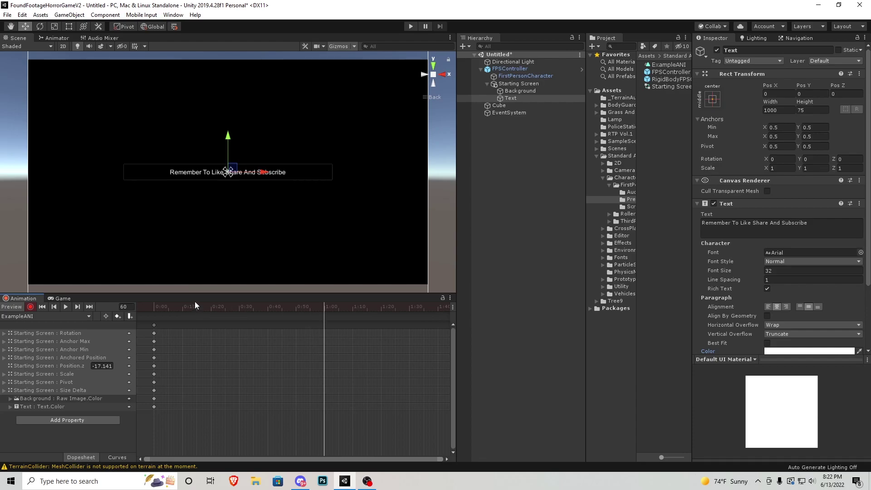
{"action": "left_click_drag", "start_coordinate": [195, 303], "coordinate": [138, 303]}
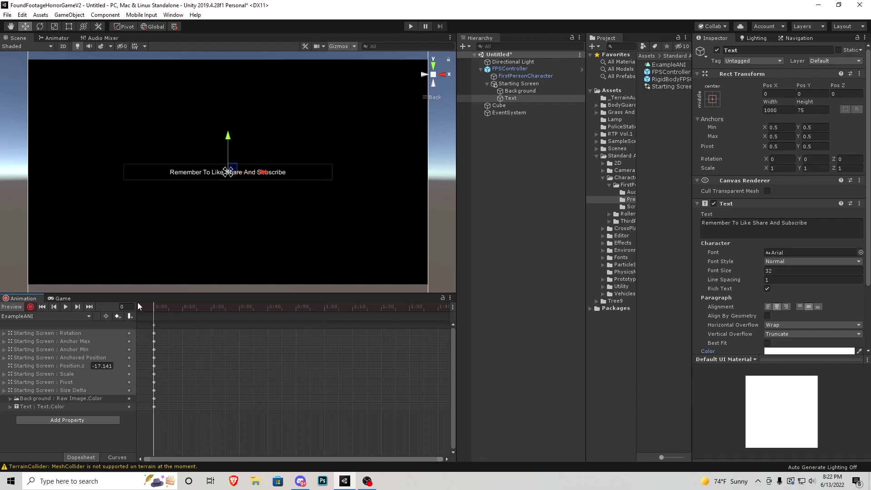
{"action": "left_click", "coordinate": [789, 351]}
{"action": "left_click_drag", "start_coordinate": [68, 73], "coordinate": [45, 110]}
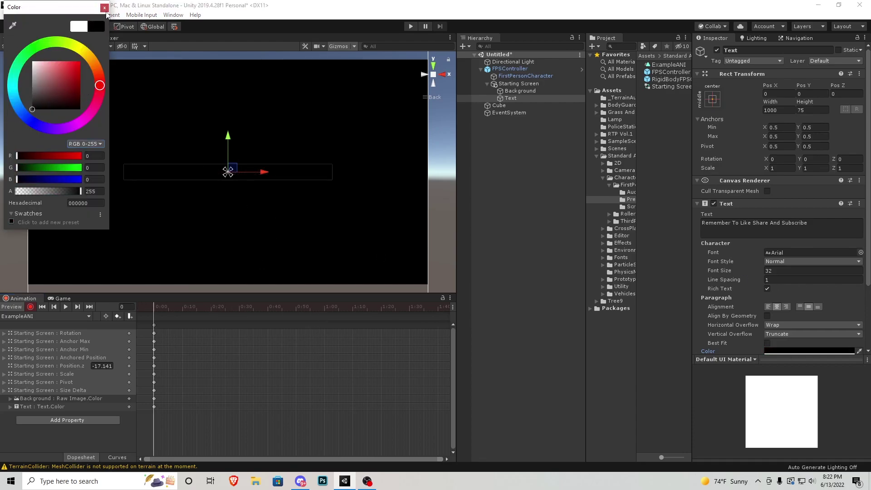
{"action": "left_click", "coordinate": [105, 8]}
{"action": "left_click_drag", "start_coordinate": [164, 309], "coordinate": [325, 311]}
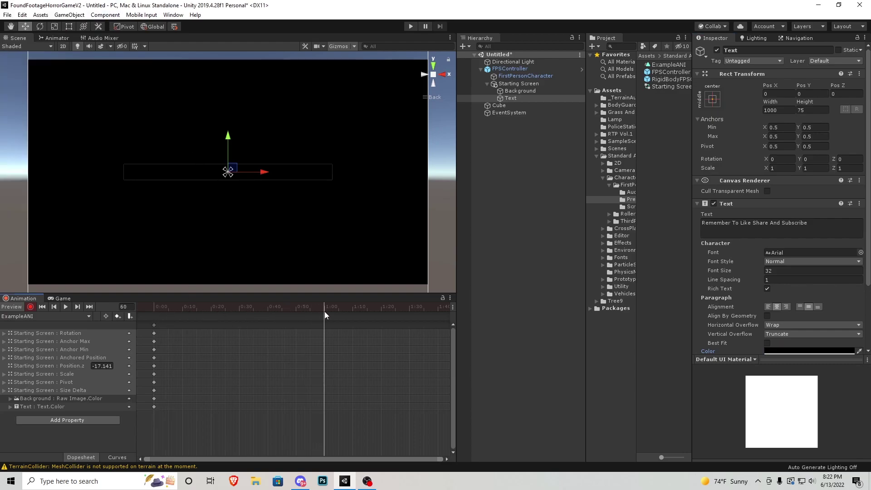
{"action": "left_click", "coordinate": [788, 351]}
{"action": "left_click_drag", "start_coordinate": [57, 89], "coordinate": [5, 47]}
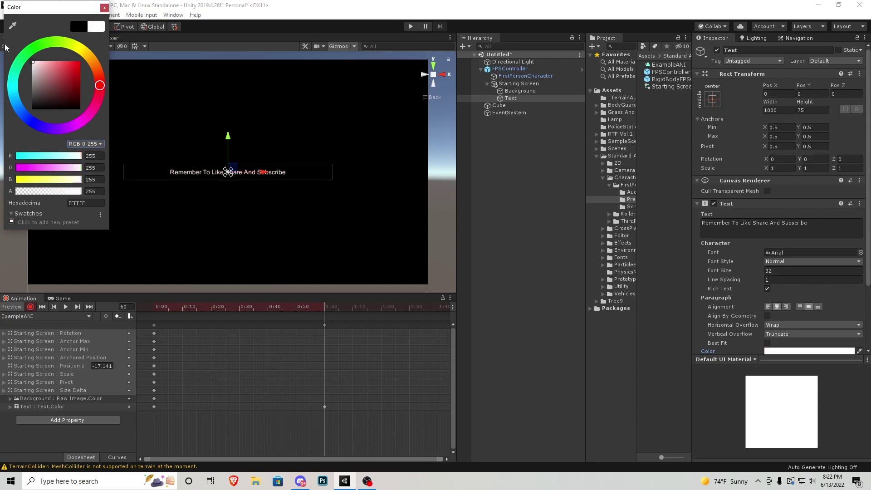
{"action": "left_click", "coordinate": [105, 7]}
- Key the text colour black (000000) at 2:00 and deactivate the Text object there
{"action": "left_click_drag", "start_coordinate": [155, 307], "coordinate": [378, 311]}
{"action": "scroll", "coordinate": [341, 323], "scroll_direction": "down", "scroll_amount": 3}
{"action": "left_click", "coordinate": [790, 351]}
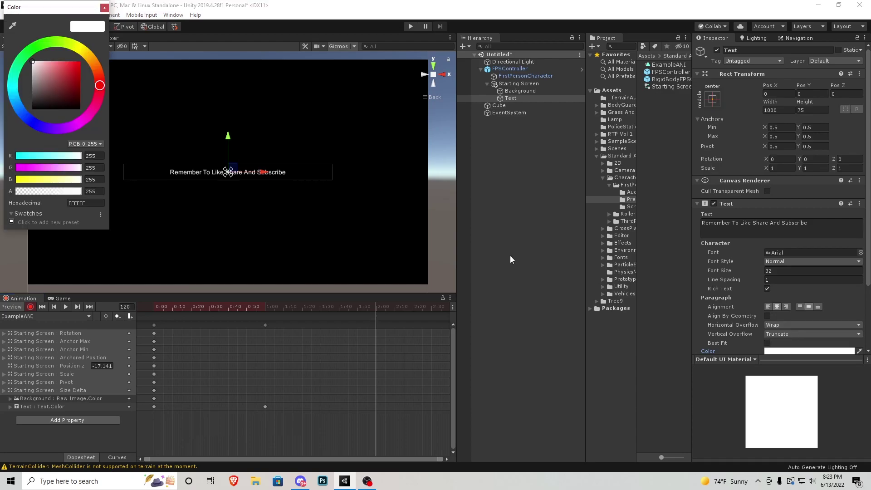
{"action": "left_click_drag", "start_coordinate": [47, 85], "coordinate": [9, 129]}
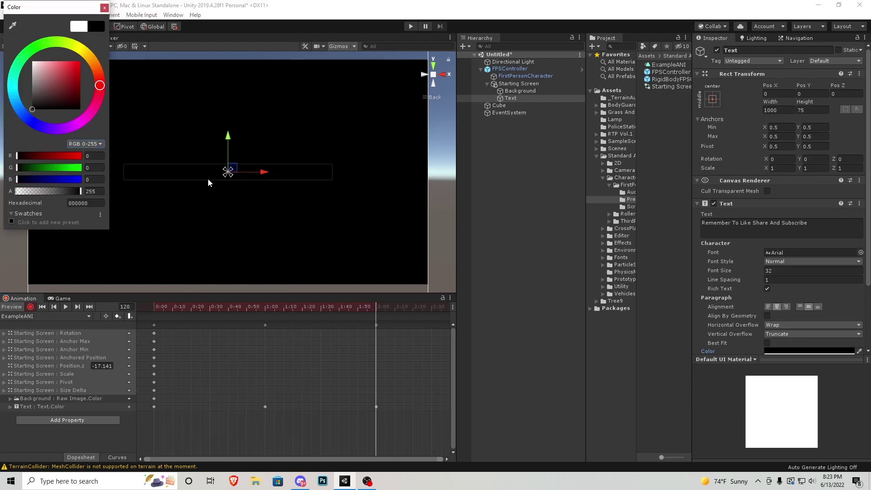
{"action": "left_click", "coordinate": [104, 8]}
{"action": "left_click", "coordinate": [717, 50]}
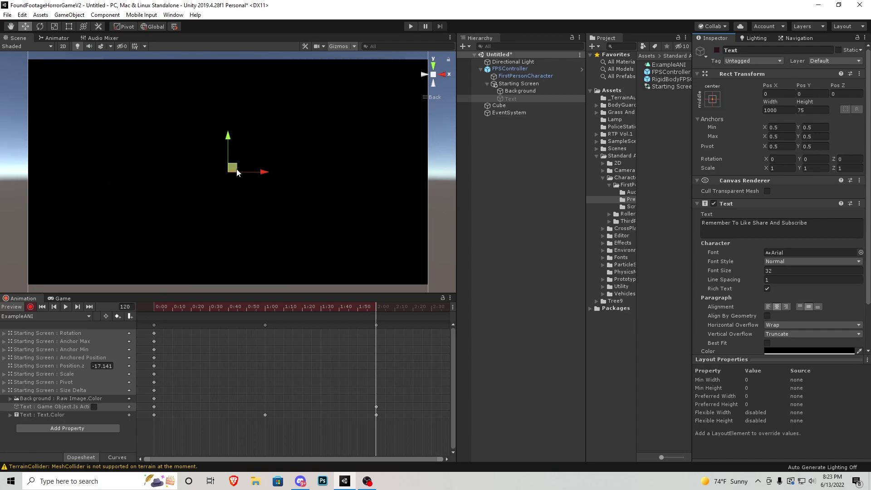
{"action": "scroll", "coordinate": [300, 363], "scroll_direction": "down", "scroll_amount": 3}
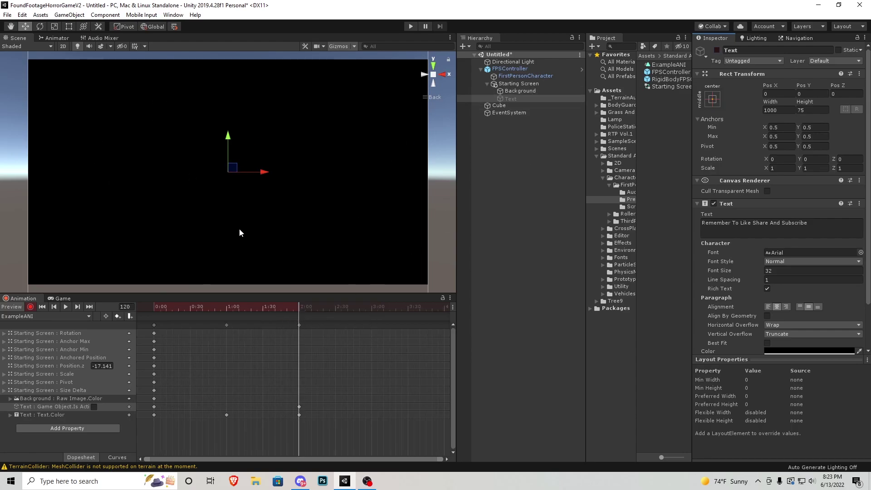
- Keyframe the Background's colour at the 2:00 mark
{"action": "left_click", "coordinate": [520, 91]}
{"action": "left_click", "coordinate": [812, 223]}
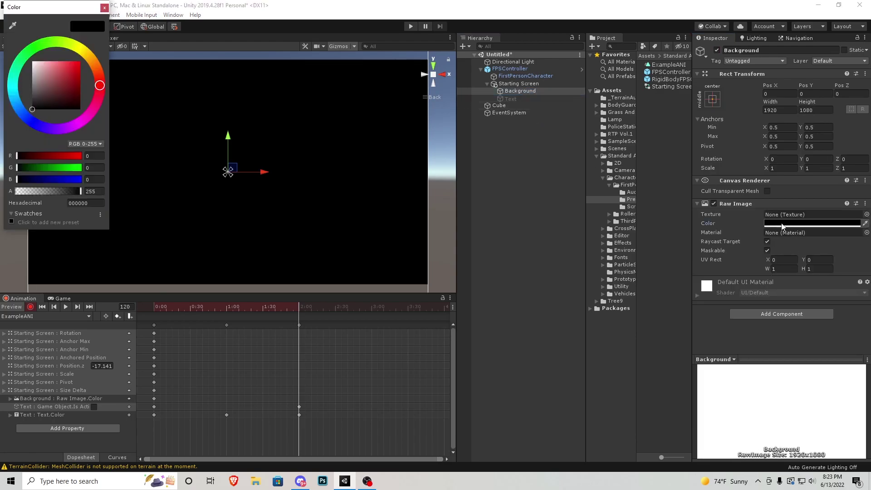
{"action": "left_click_drag", "start_coordinate": [75, 100], "coordinate": [31, 111]}
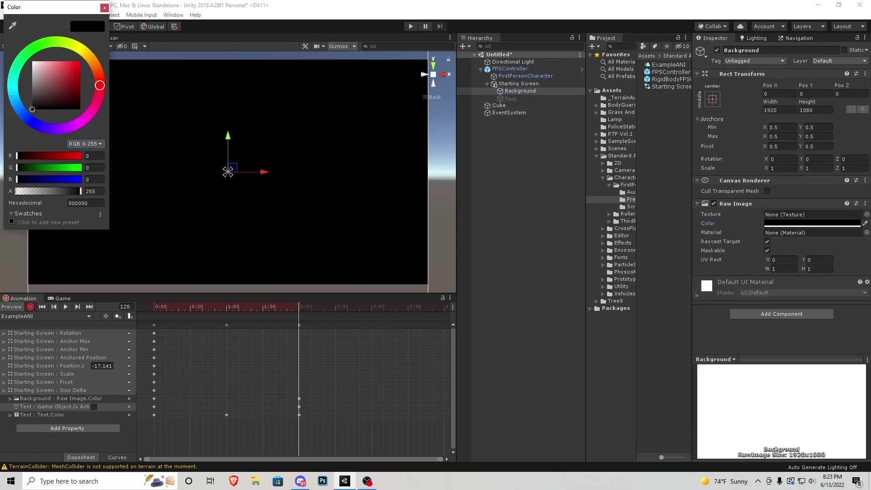
{"action": "left_click", "coordinate": [104, 7]}
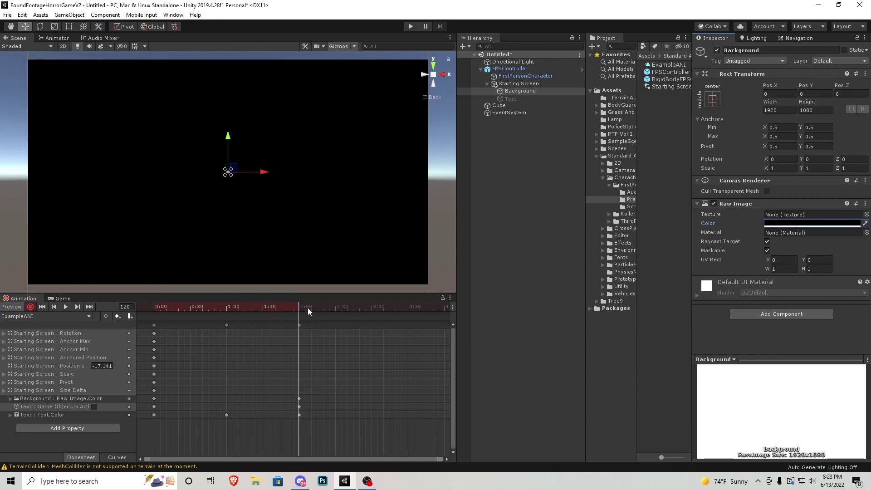
- Fade the Background's alpha to 0 at 3:00 and switch the Background off
{"action": "left_click_drag", "start_coordinate": [308, 311], "coordinate": [372, 316]}
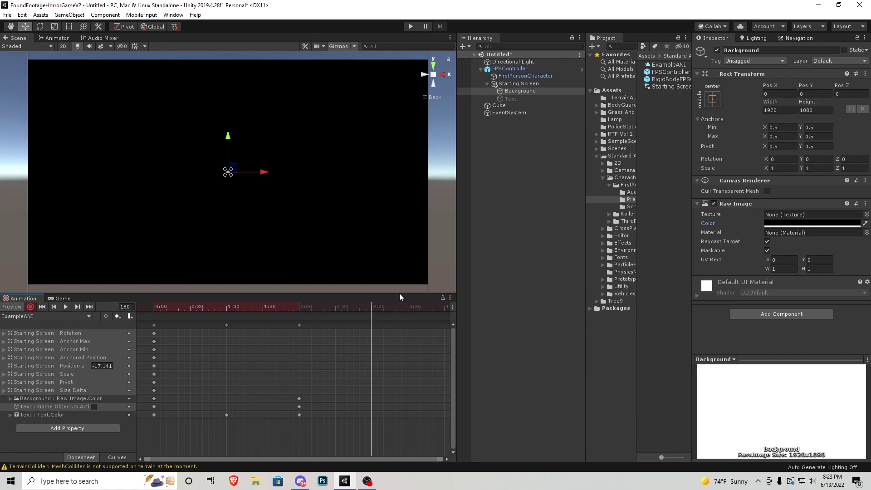
{"action": "left_click", "coordinate": [790, 223]}
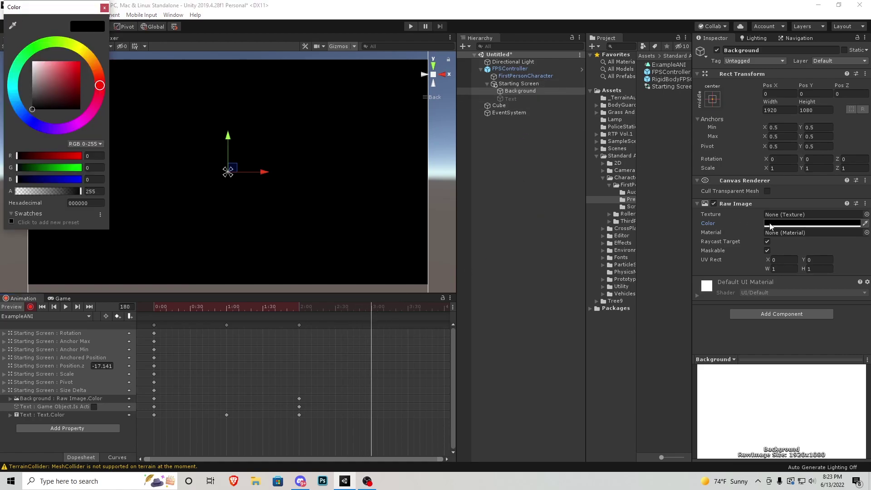
{"action": "left_click_drag", "start_coordinate": [75, 191], "coordinate": [16, 191]}
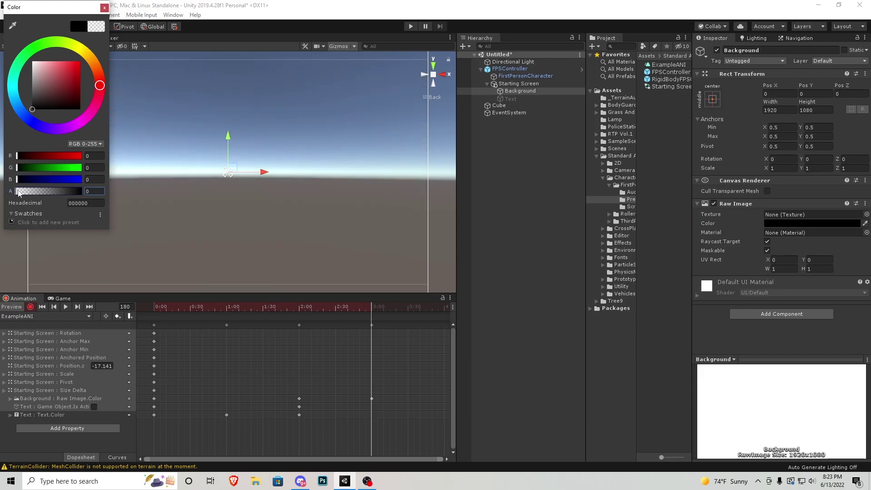
{"action": "left_click", "coordinate": [374, 311]}
{"action": "left_click_drag", "start_coordinate": [372, 305], "coordinate": [374, 306]}
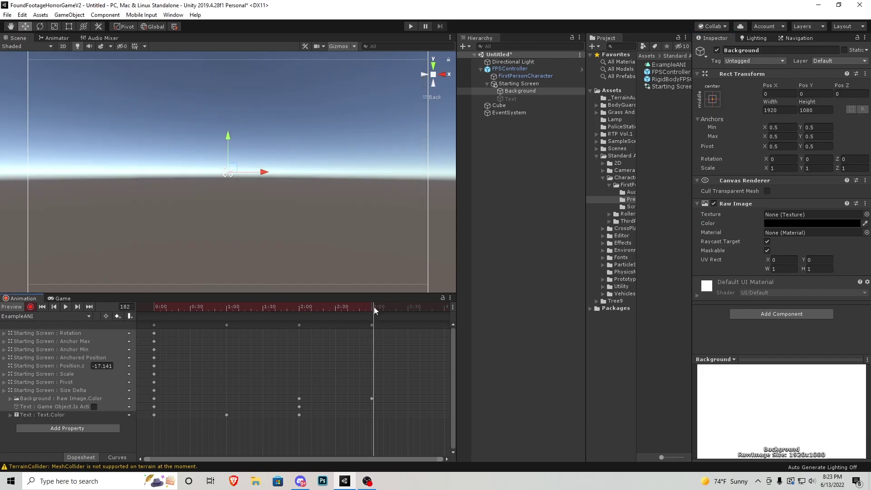
{"action": "left_click", "coordinate": [717, 50]}
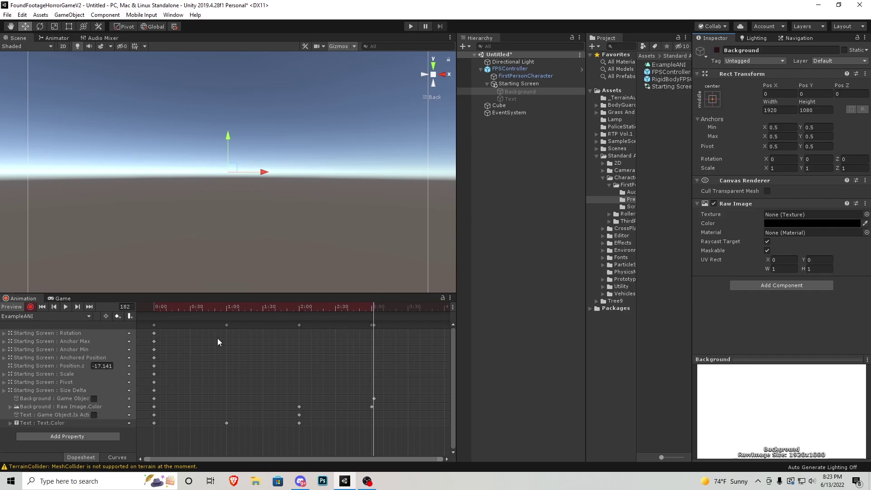
- At 1:00, set the Background colour to black with alpha 255
{"action": "left_click_drag", "start_coordinate": [168, 308], "coordinate": [227, 309]}
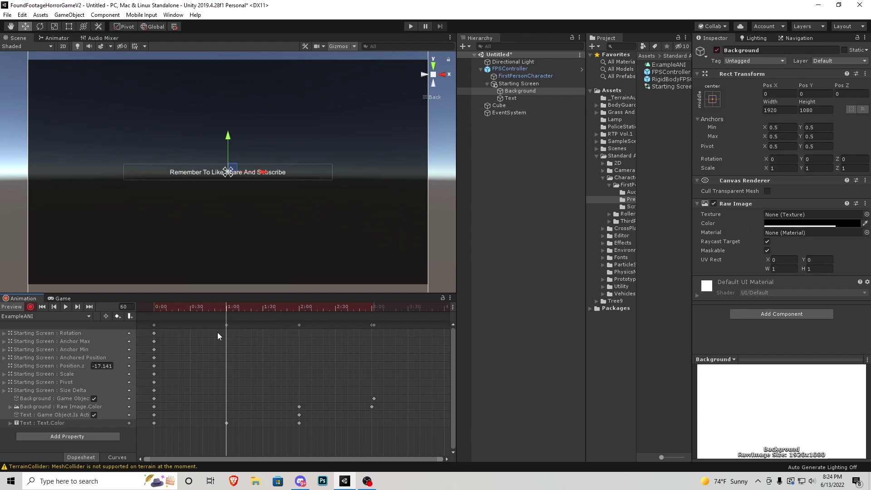
{"action": "scroll", "coordinate": [217, 332], "scroll_direction": "up", "scroll_amount": 3}
{"action": "scroll", "coordinate": [217, 334], "scroll_direction": "up", "scroll_amount": 5}
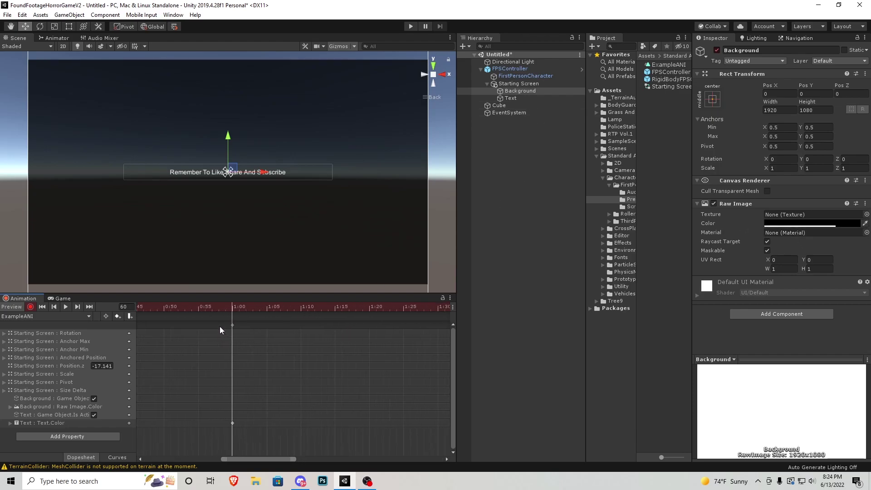
{"action": "left_click", "coordinate": [812, 223]}
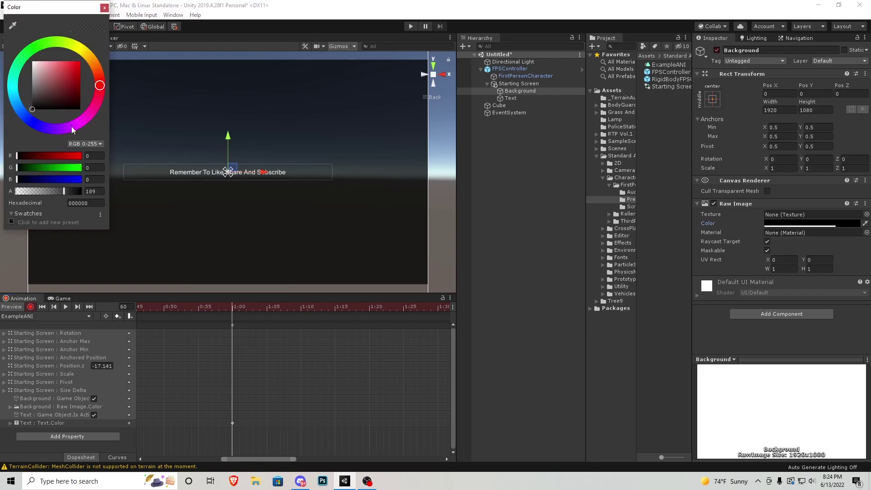
{"action": "left_click", "coordinate": [31, 62]}
{"action": "left_click_drag", "start_coordinate": [31, 62], "coordinate": [33, 108]}
{"action": "left_click", "coordinate": [103, 8]}
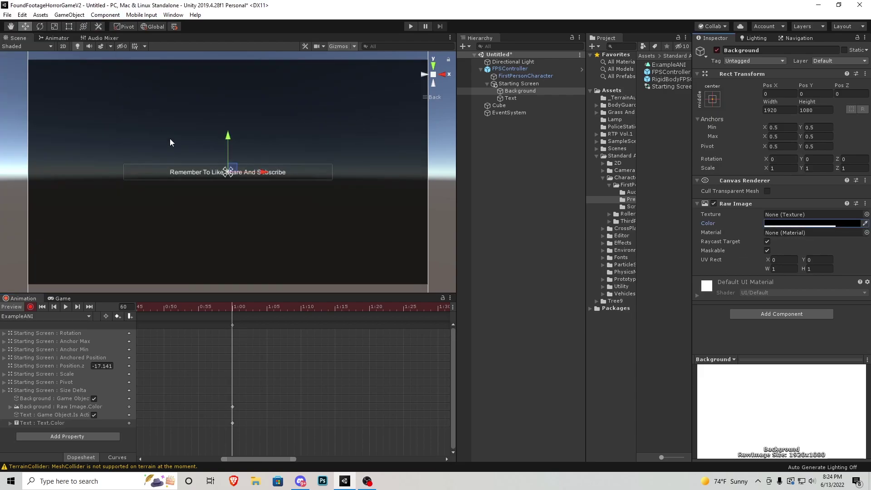
{"action": "left_click", "coordinate": [783, 223]}
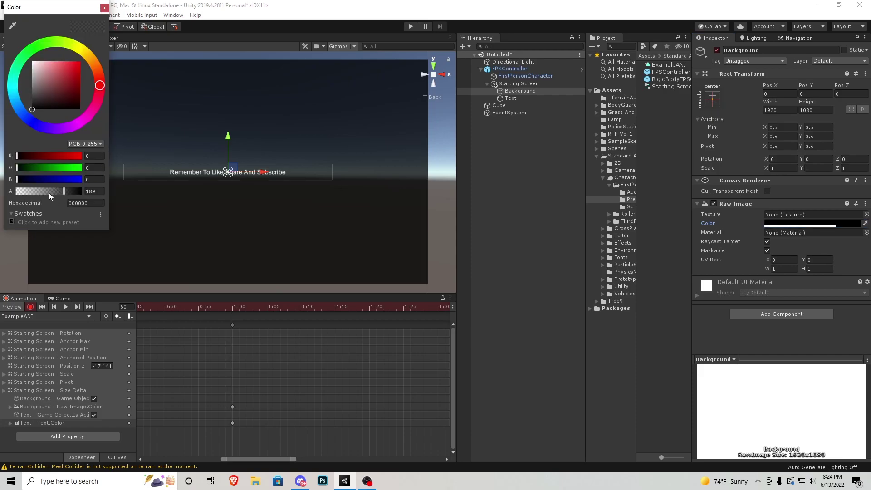
{"action": "left_click_drag", "start_coordinate": [48, 193], "coordinate": [80, 190]}
{"action": "left_click", "coordinate": [104, 8]}
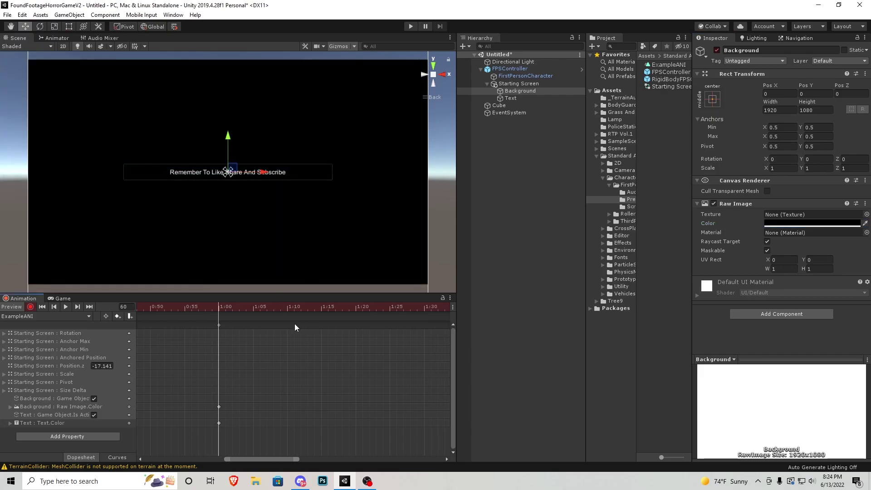
- Make the Background fully opaque black at 2:00, then scrub to preview the fade
{"action": "scroll", "coordinate": [412, 334], "scroll_direction": "right", "scroll_amount": 5}
{"action": "left_click", "coordinate": [333, 308]}
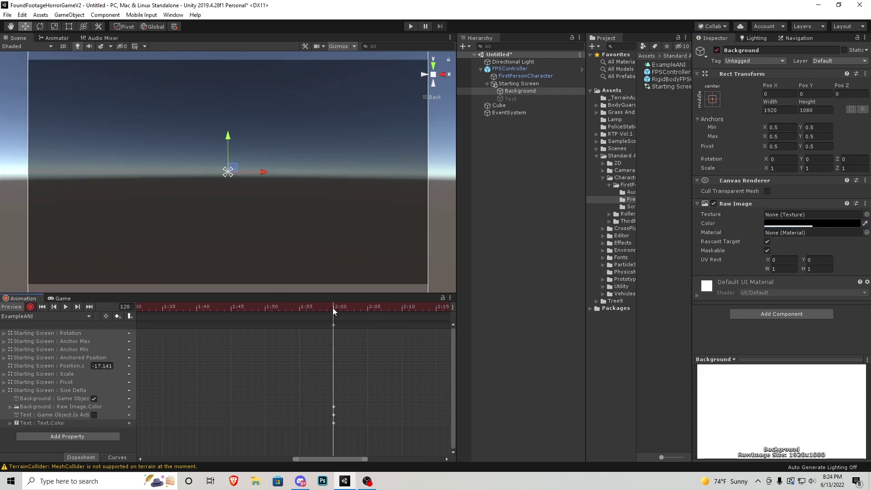
{"action": "left_click", "coordinate": [801, 224]}
{"action": "left_click_drag", "start_coordinate": [60, 191], "coordinate": [82, 191]}
{"action": "left_click", "coordinate": [104, 8]}
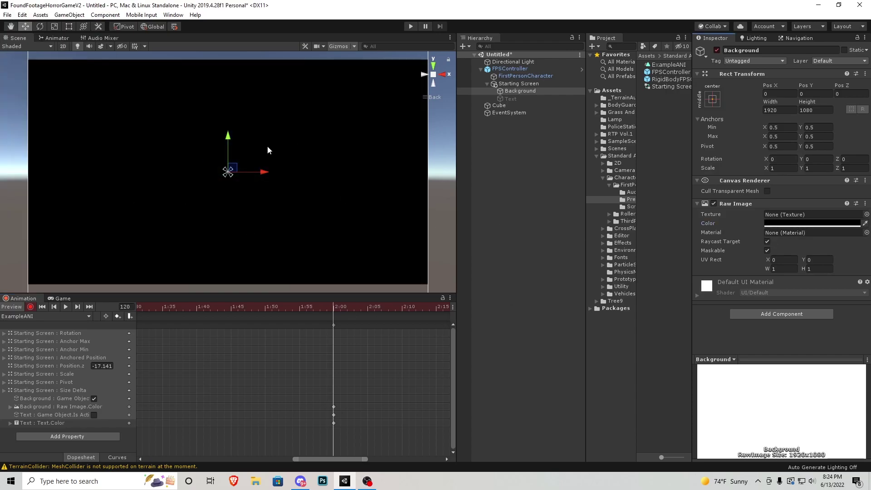
{"action": "scroll", "coordinate": [320, 389], "scroll_direction": "down", "scroll_amount": 10}
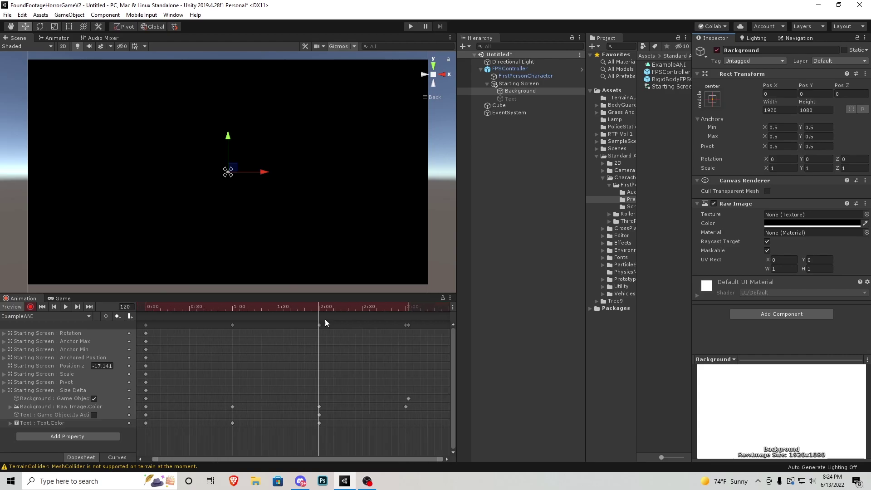
{"action": "left_click_drag", "start_coordinate": [207, 309], "coordinate": [407, 306]}
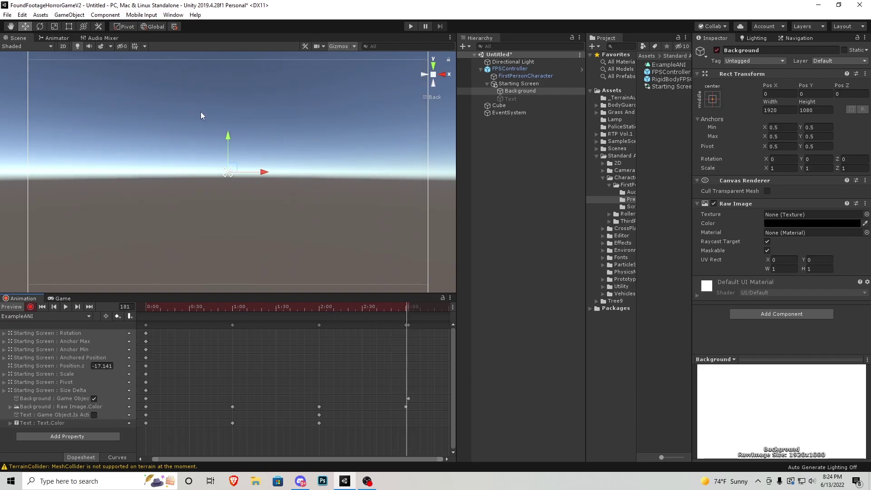
- Stop recording, untick Loop Time on ExampleANI, and play the game in the Game view
{"action": "left_click", "coordinate": [32, 309]}
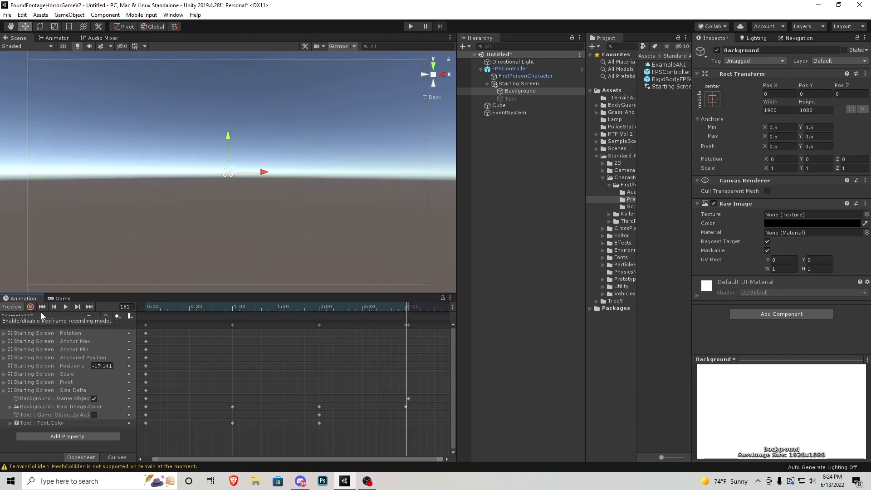
{"action": "left_click", "coordinate": [669, 65]}
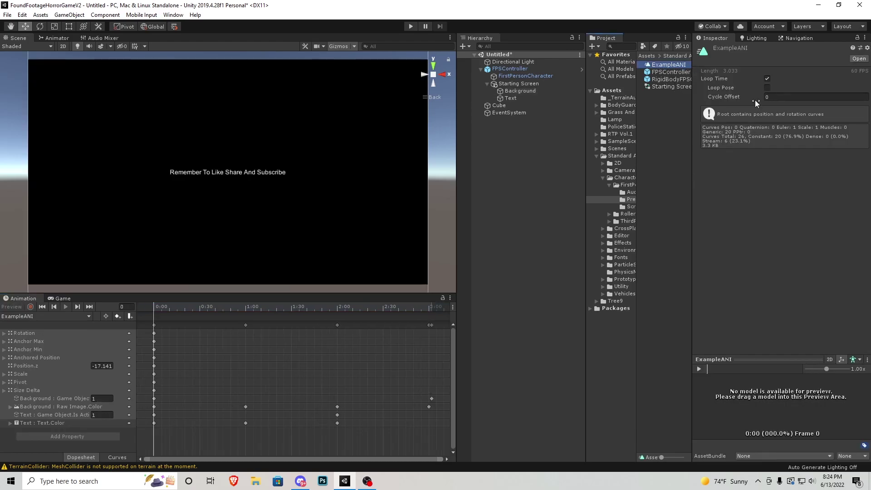
{"action": "left_click", "coordinate": [767, 80]}
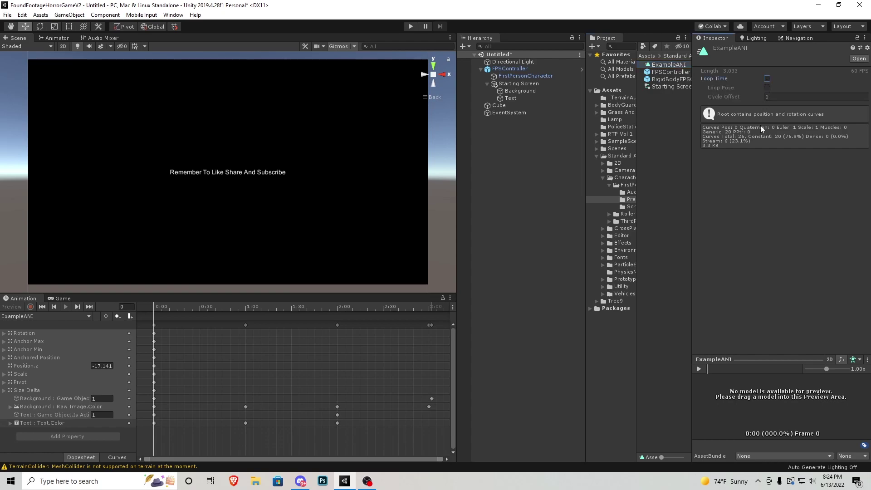
{"action": "left_click", "coordinate": [62, 298]}
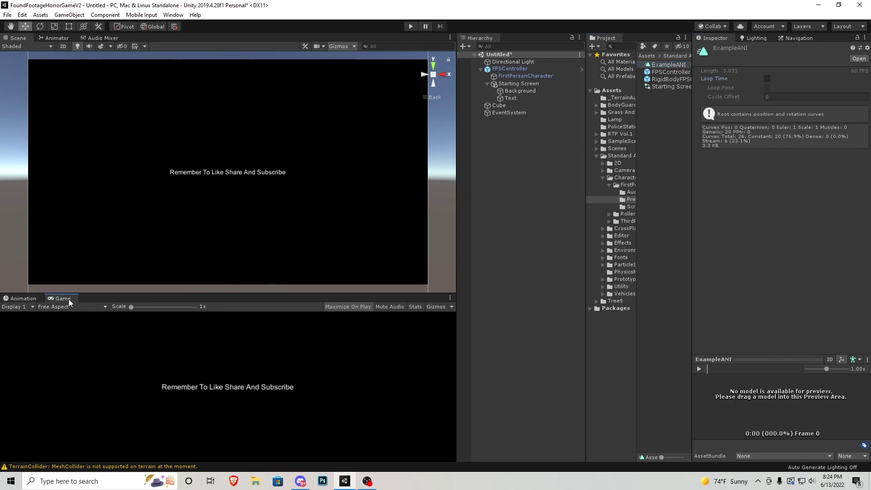
{"action": "left_click", "coordinate": [410, 27]}
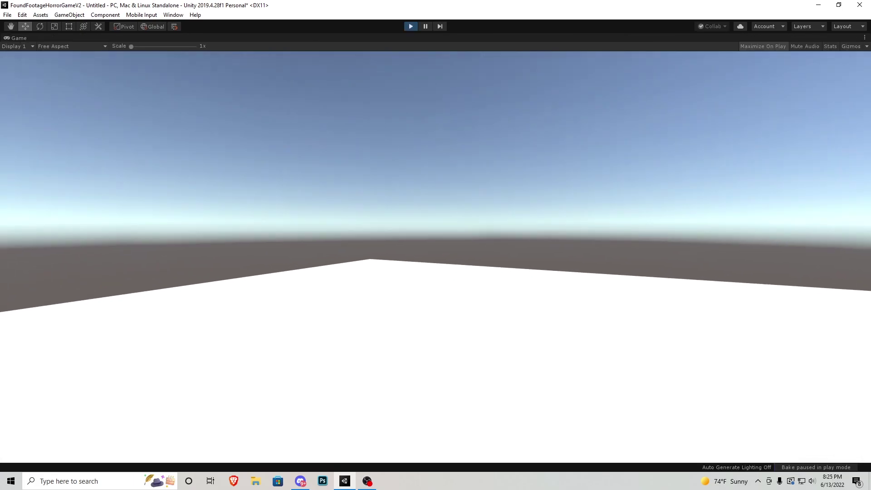
- Replay the scene with FPSController selected, walk around with W, then exit play mode
{"action": "key", "text": "Escape"}
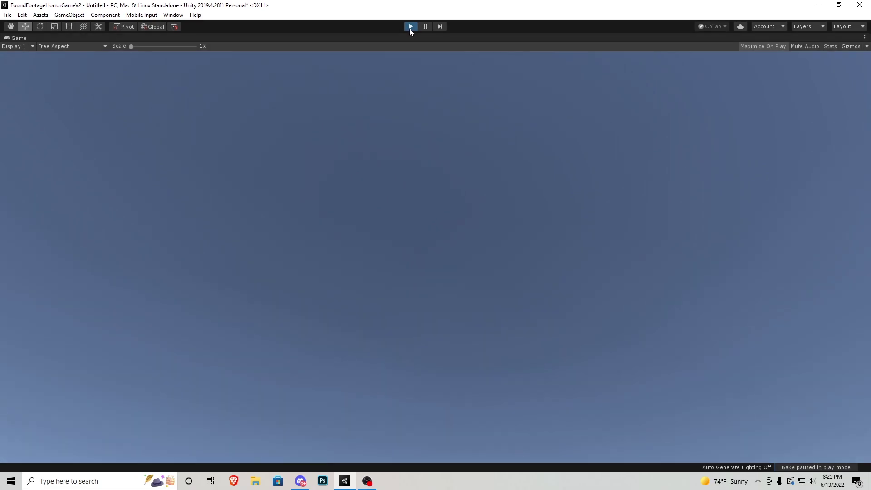
{"action": "left_click", "coordinate": [410, 26]}
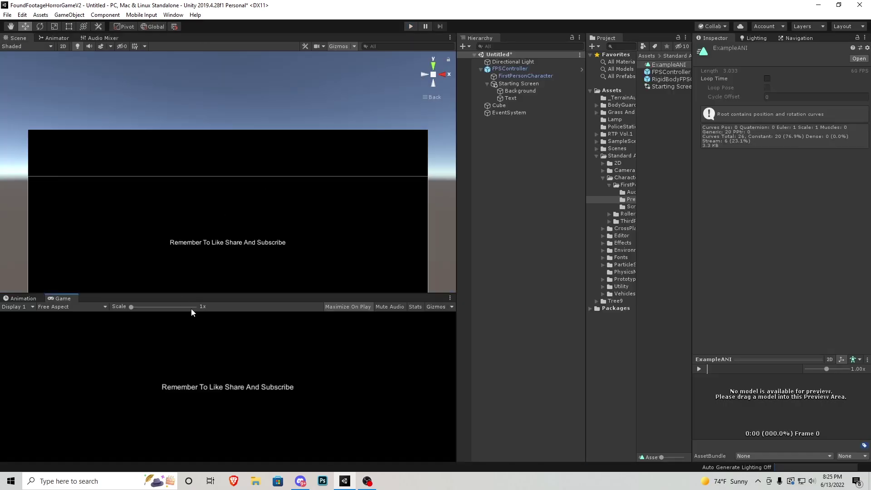
{"action": "double_click", "coordinate": [507, 69]}
{"action": "scroll", "coordinate": [268, 170], "scroll_direction": "down", "scroll_amount": 5}
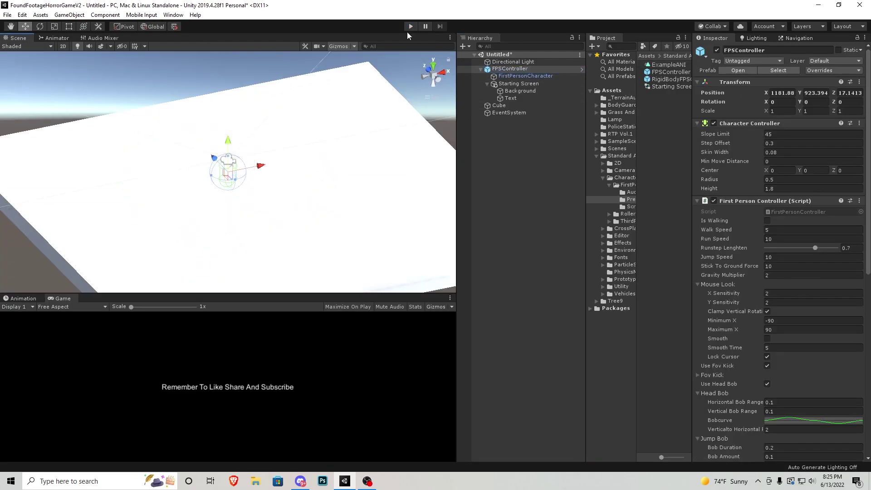
{"action": "left_click", "coordinate": [410, 26]}
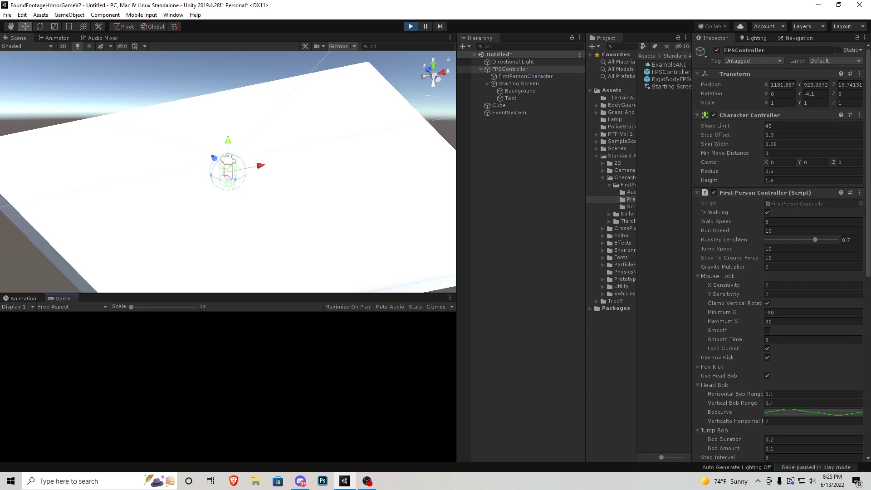
{"action": "key", "text": "w"}
{"action": "key", "text": "w"}
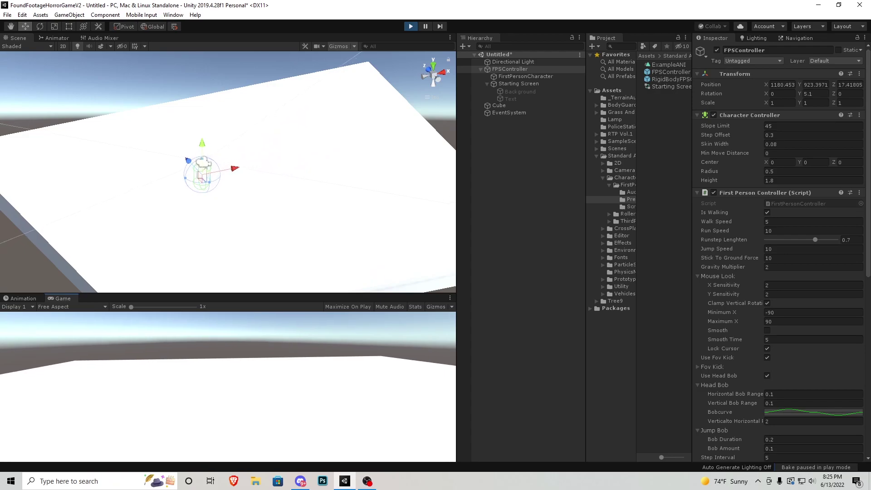
{"action": "key", "text": "Escape"}
{"action": "key", "text": "ctrl+p"}
- Create an empty GameObject in the Hierarchy named MapLogic
{"action": "left_click", "coordinate": [495, 177]}
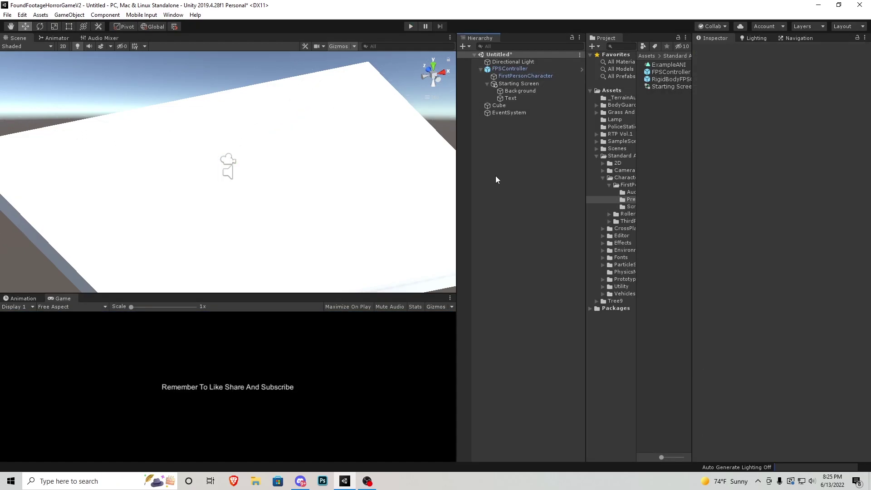
{"action": "right_click", "coordinate": [496, 175]}
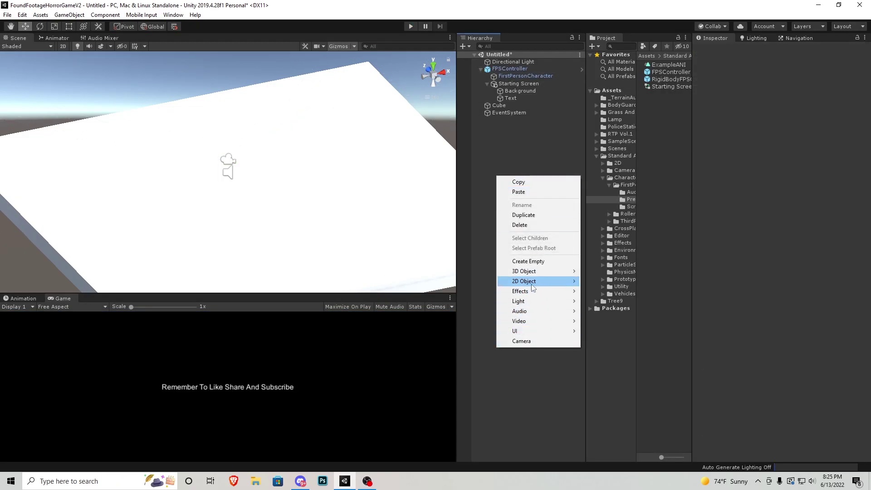
{"action": "left_click", "coordinate": [538, 262]}
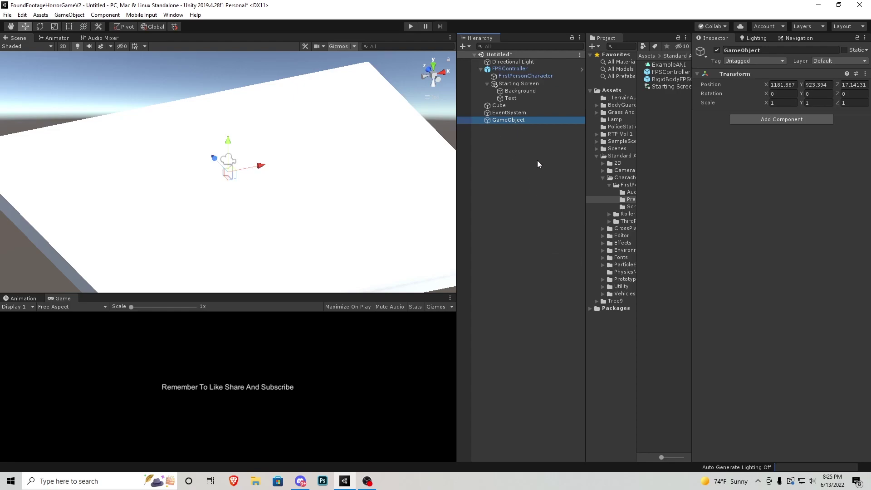
{"action": "type", "text": "MapL"}
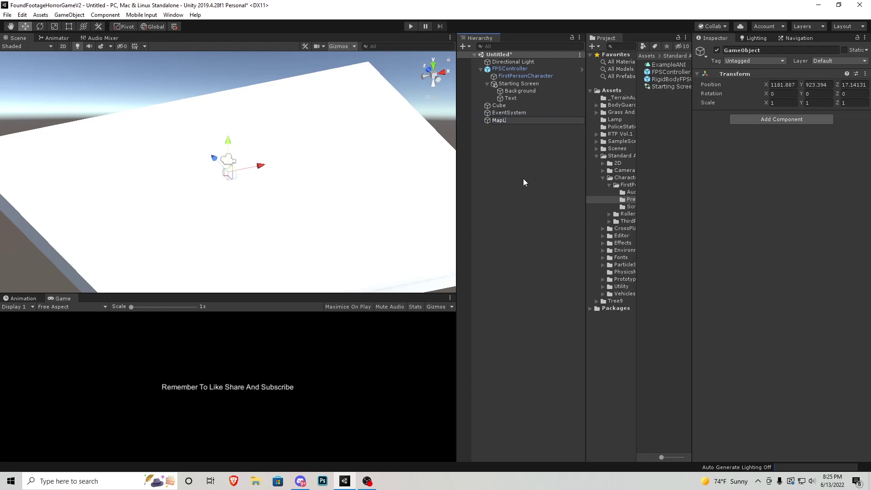
{"action": "type", "text": "ogic"}
{"action": "key", "text": "Return"}
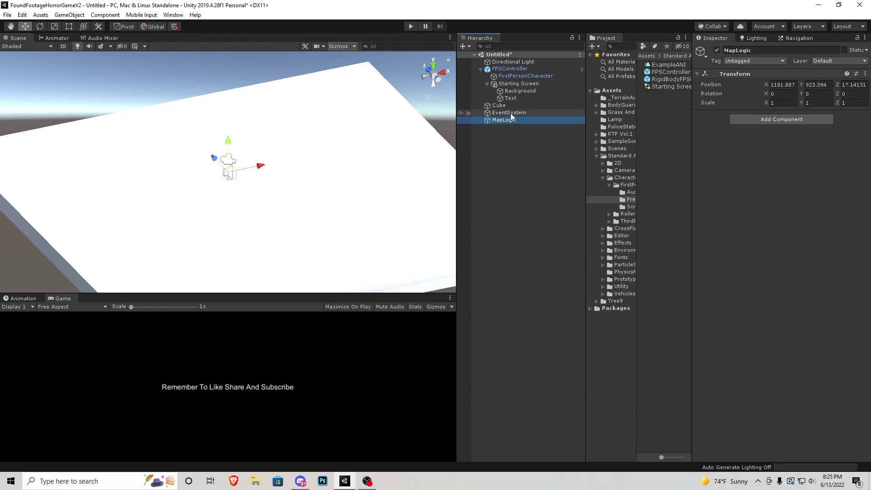